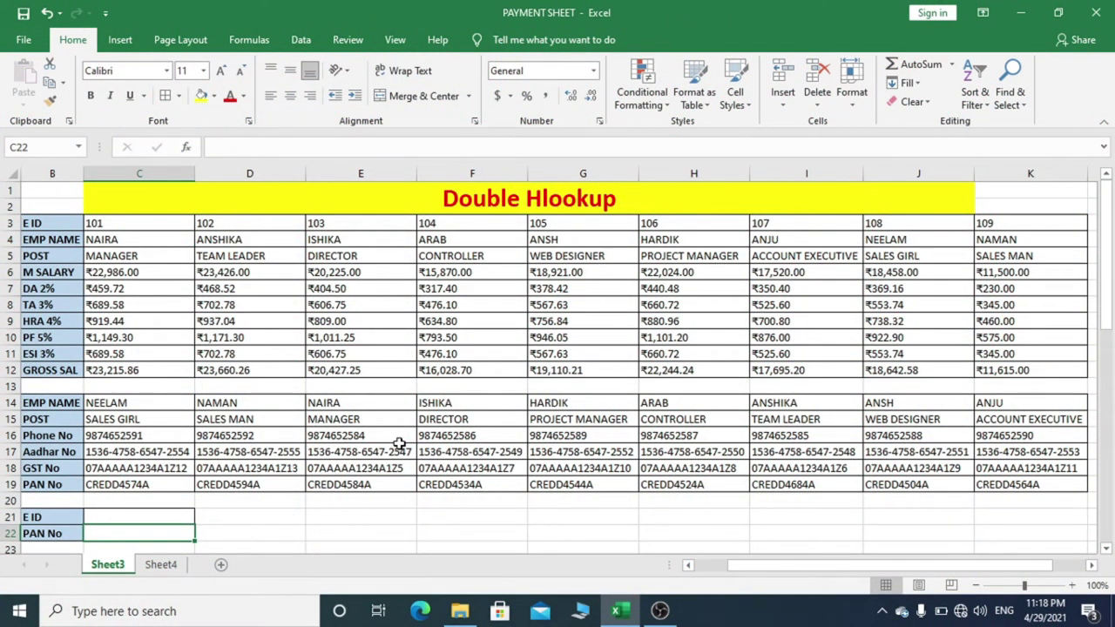
Step: Walk through the Double Hlookup sheet's two employee tables and their sample values
{"action": "left_click", "coordinate": [653, 204]}
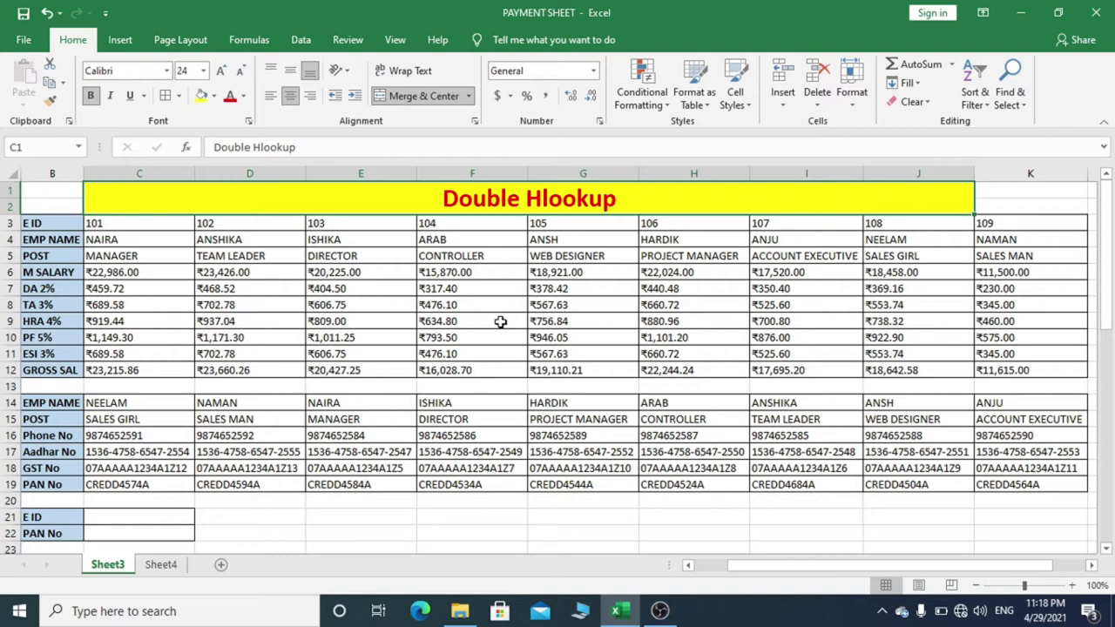
{"action": "left_click", "coordinate": [536, 306]}
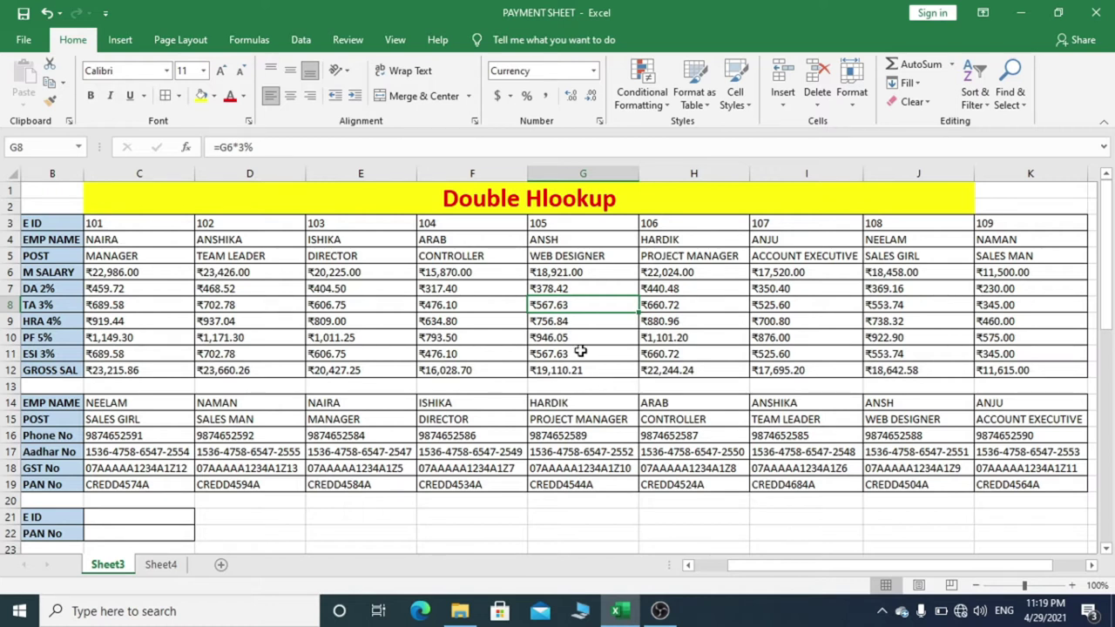
{"action": "left_click", "coordinate": [505, 306]}
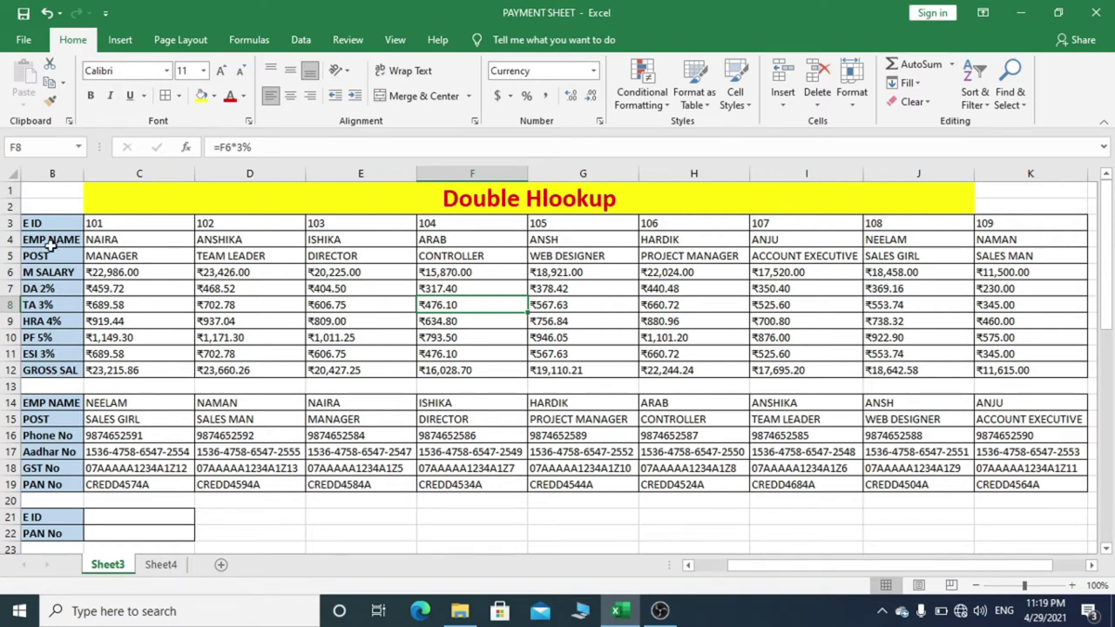
{"action": "left_click_drag", "start_coordinate": [43, 224], "coordinate": [52, 390]}
{"action": "left_click", "coordinate": [63, 415]}
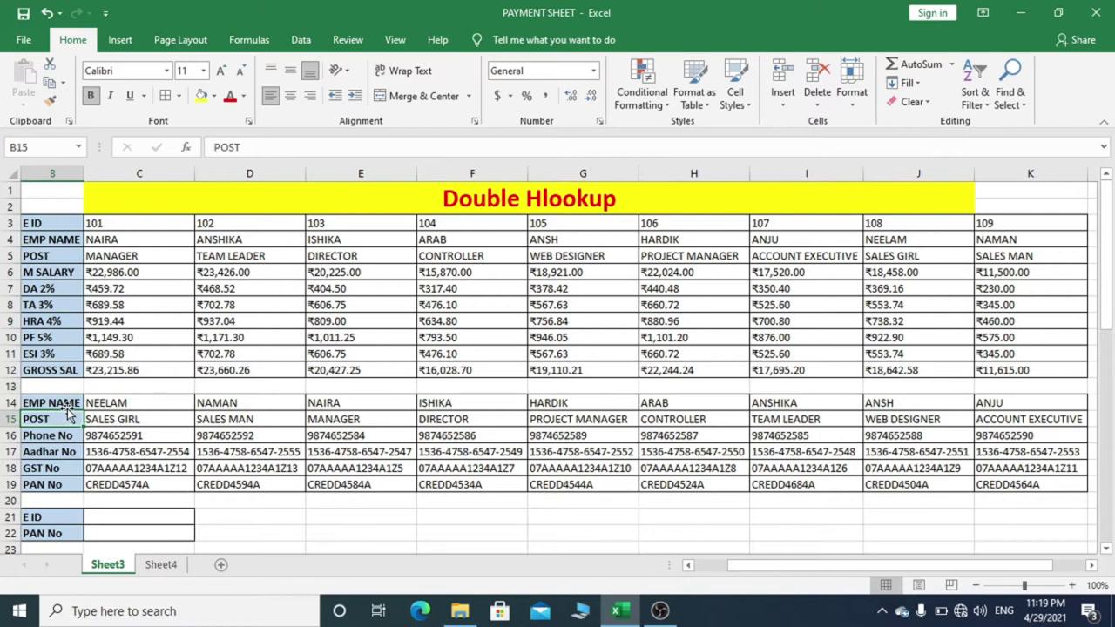
{"action": "left_click", "coordinate": [188, 265]}
{"action": "left_click", "coordinate": [196, 455]}
{"action": "left_click", "coordinate": [231, 305]}
{"action": "left_click", "coordinate": [238, 433]}
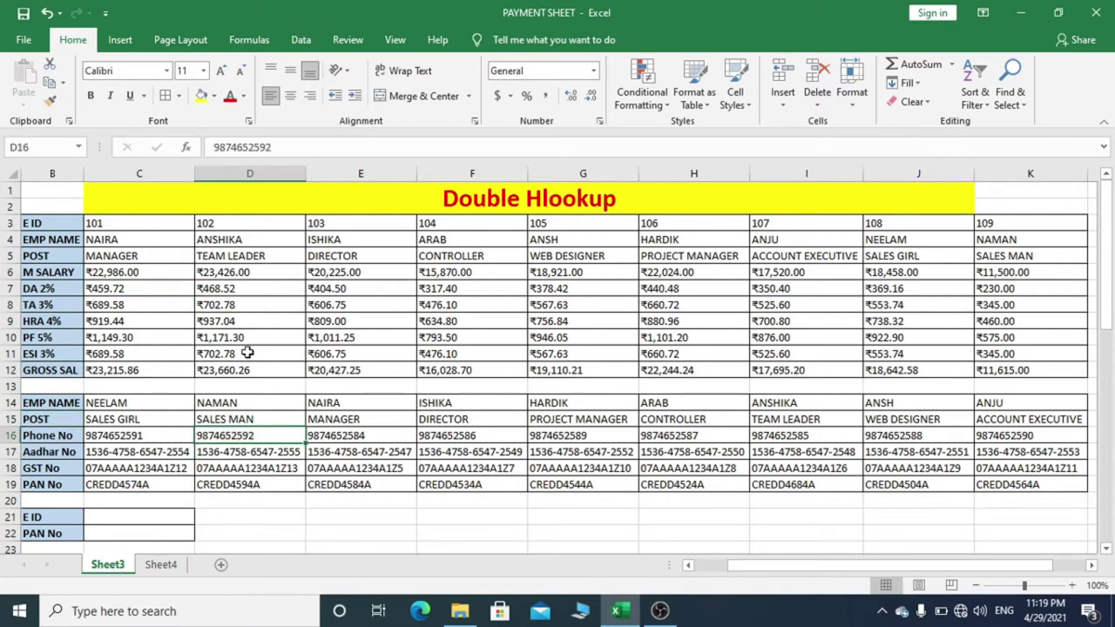
Step: Go over both tables' row labels, from E ID and EMP NAME down to PAN No
{"action": "left_click", "coordinate": [38, 226]}
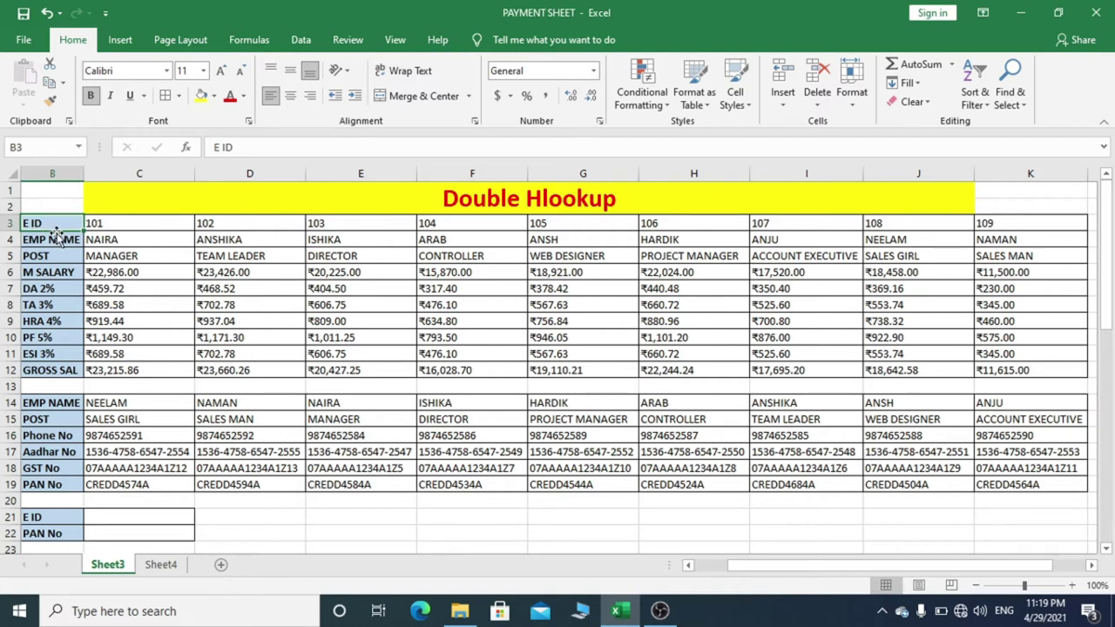
{"action": "left_click", "coordinate": [54, 241]}
{"action": "left_click", "coordinate": [54, 273]}
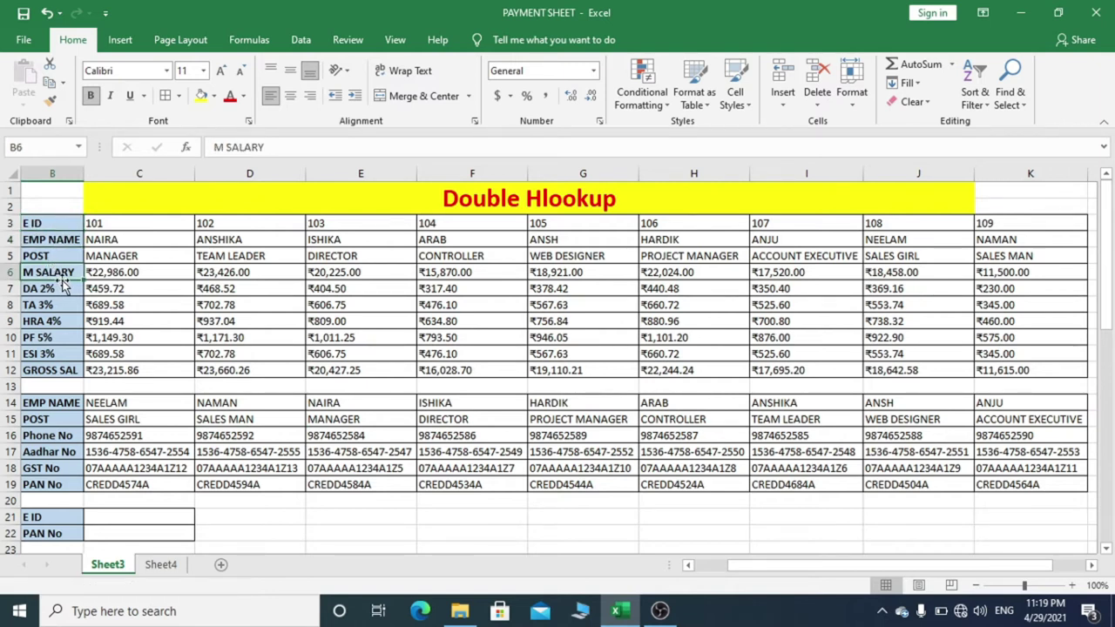
{"action": "left_click", "coordinate": [60, 416]}
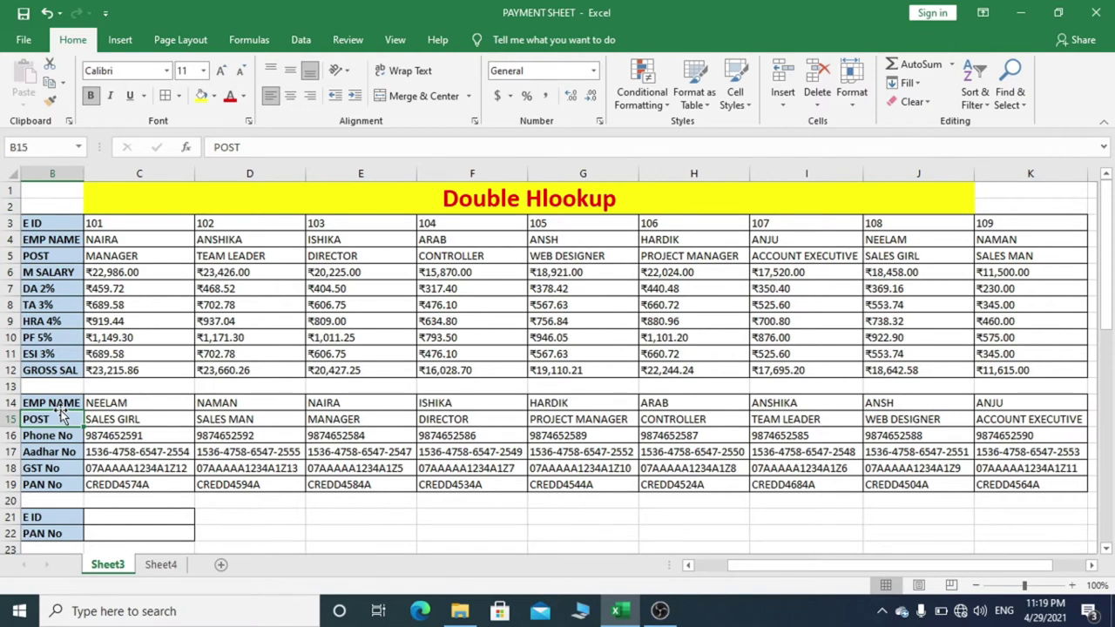
{"action": "left_click", "coordinate": [55, 403]}
{"action": "left_click", "coordinate": [59, 424]}
{"action": "left_click", "coordinate": [59, 438]}
{"action": "left_click", "coordinate": [50, 452]}
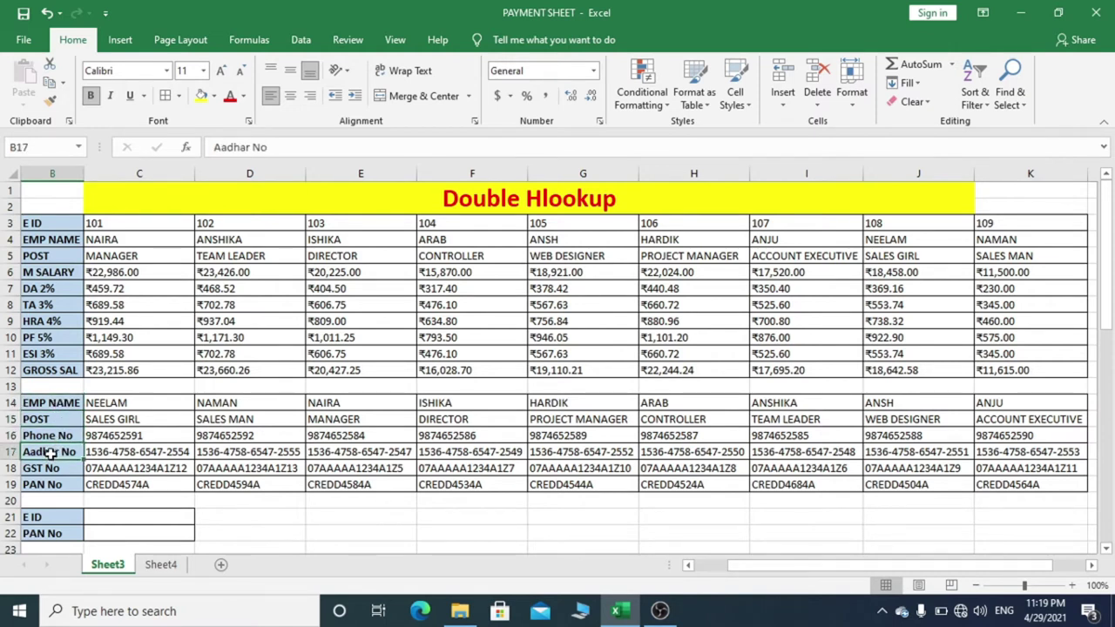
{"action": "left_click", "coordinate": [51, 468]}
{"action": "left_click", "coordinate": [51, 485]}
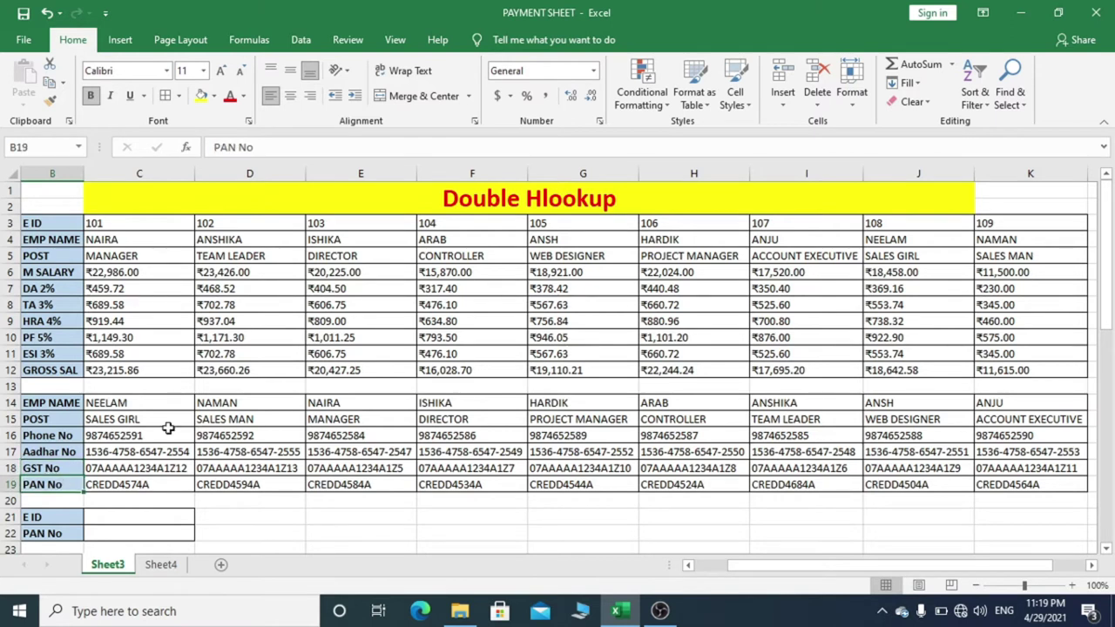
Step: Compare column E values such as the E16 phone number and the E11 ESI 3% value
{"action": "left_click", "coordinate": [366, 451]}
{"action": "left_click", "coordinate": [368, 307]}
{"action": "left_click", "coordinate": [373, 435]}
{"action": "left_click", "coordinate": [380, 355]}
{"action": "left_click", "coordinate": [376, 435]}
{"action": "left_click", "coordinate": [380, 355]}
{"action": "left_click", "coordinate": [384, 435]}
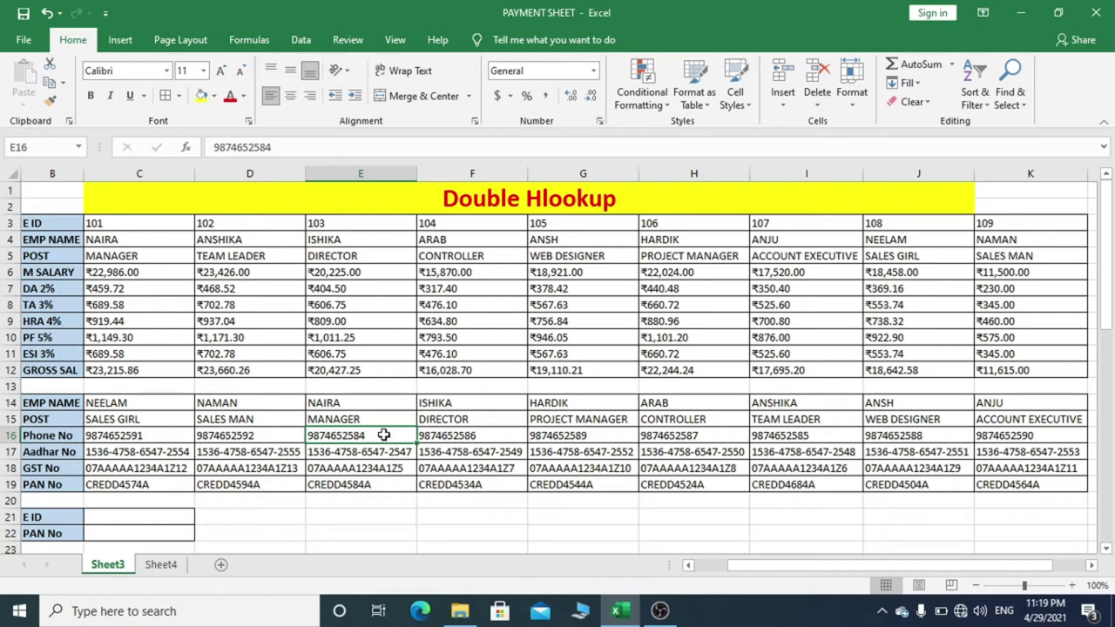
{"action": "left_click", "coordinate": [387, 317]}
{"action": "left_click", "coordinate": [385, 438]}
Step: Point to the empty PAN No result cell and select E11:E12
{"action": "scroll", "coordinate": [387, 409], "scroll_direction": "down", "scroll_amount": 1}
{"action": "left_click", "coordinate": [144, 484]}
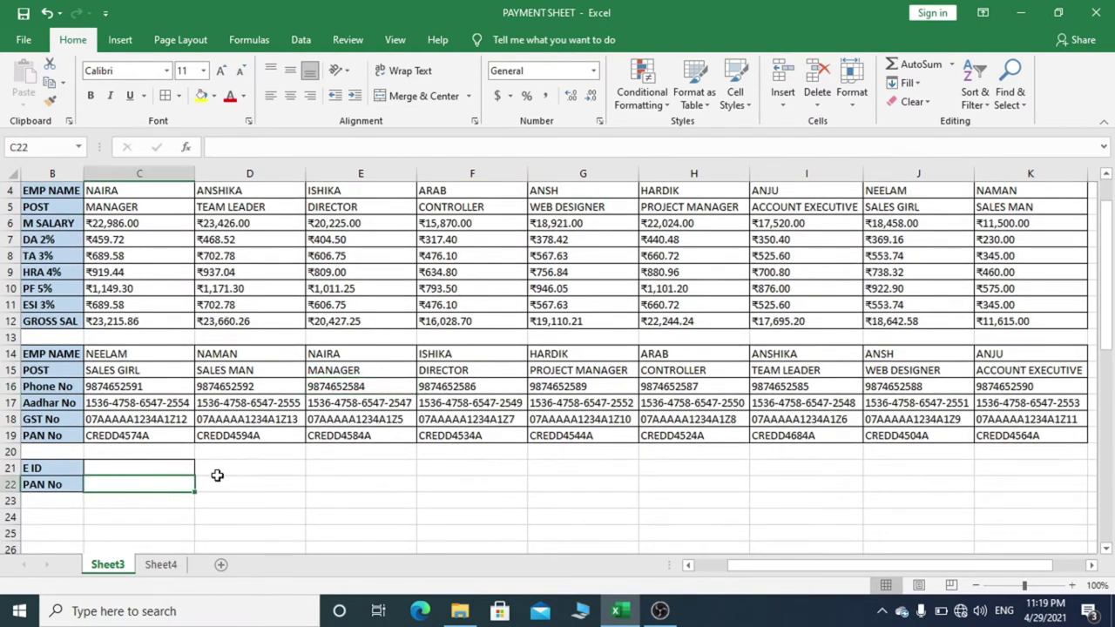
{"action": "scroll", "coordinate": [217, 475], "scroll_direction": "up", "scroll_amount": 1}
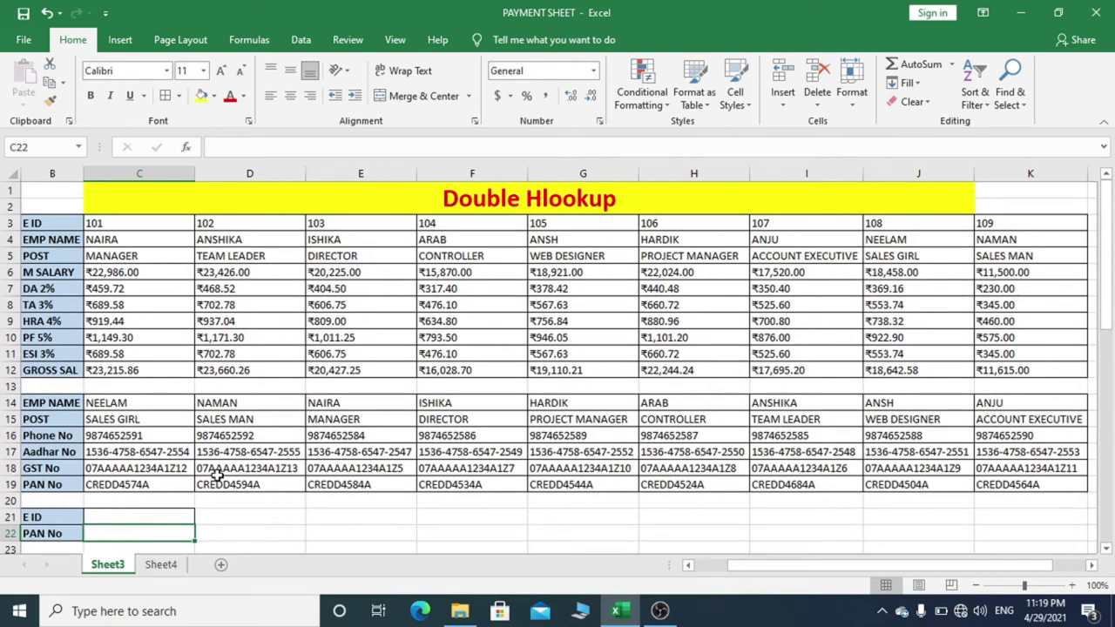
{"action": "left_click", "coordinate": [329, 352]}
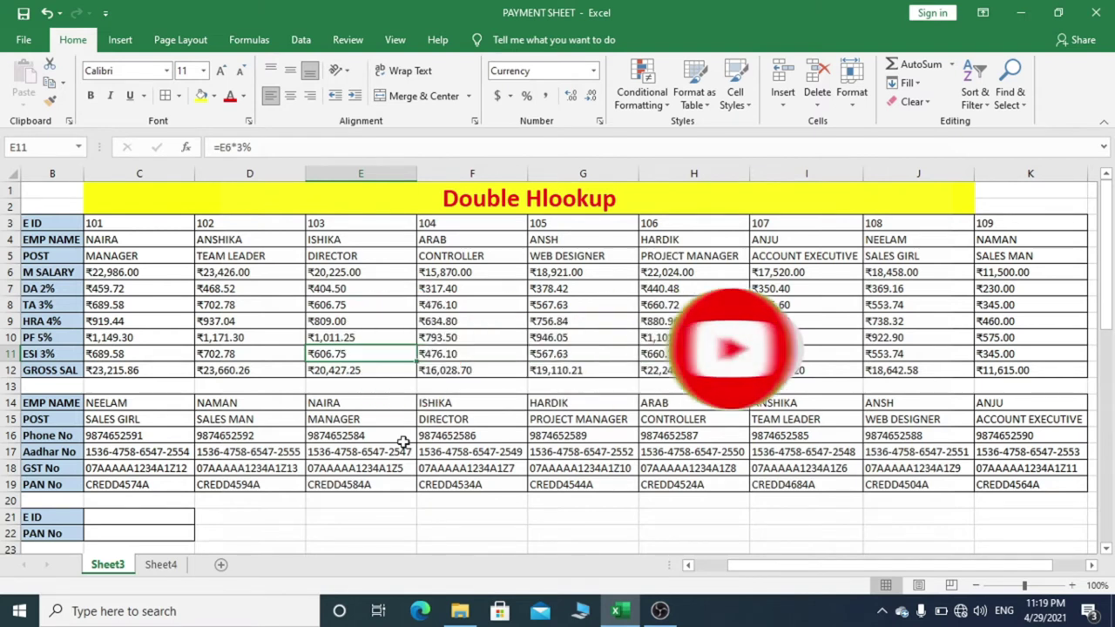
{"action": "key", "text": "shift+Down"}
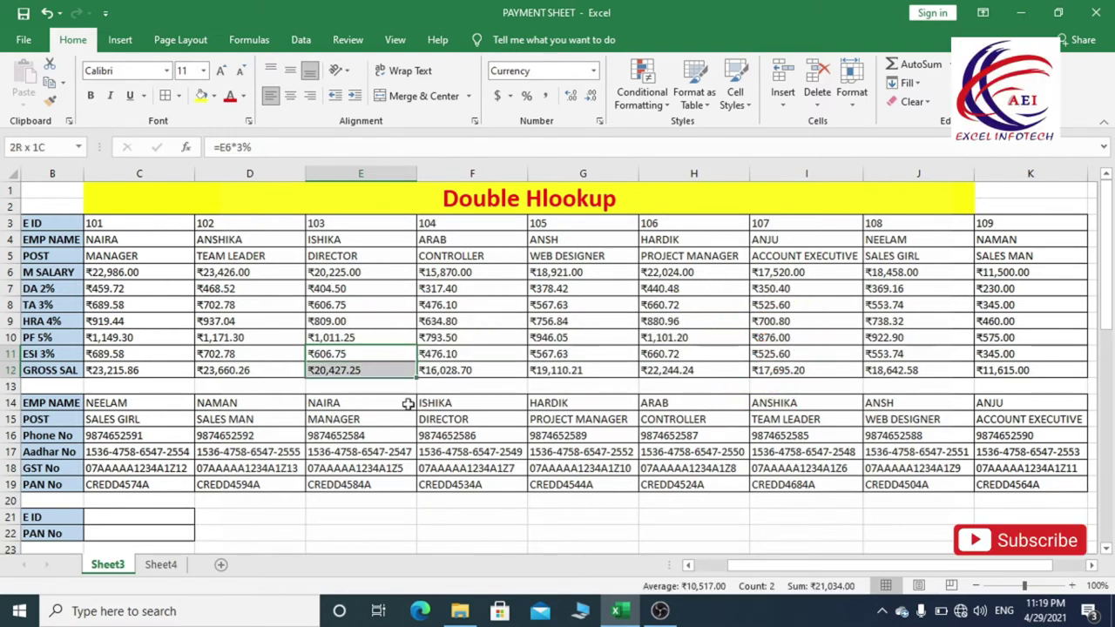
Step: Identify the E ID input C21 and the PAN No result cell, then select C22
{"action": "left_click", "coordinate": [107, 527]}
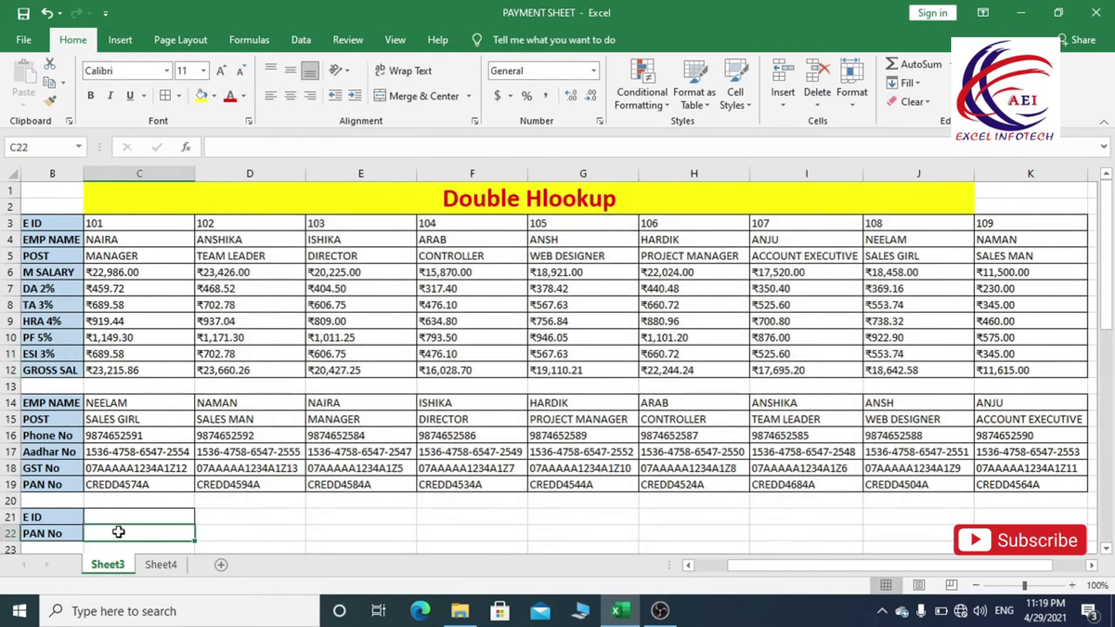
{"action": "left_click", "coordinate": [88, 521]}
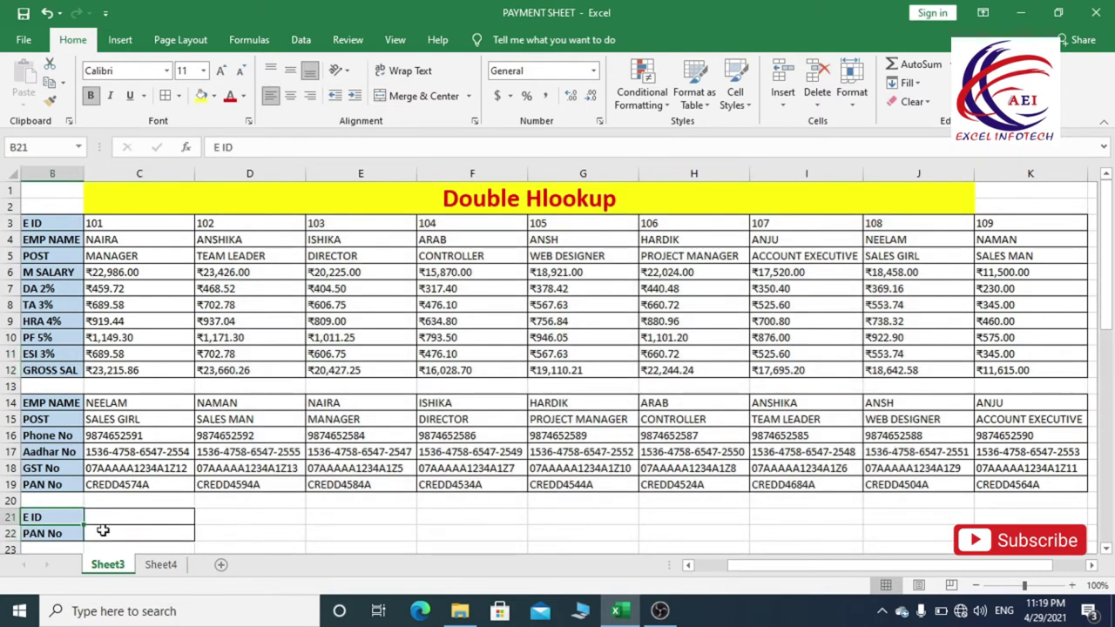
{"action": "left_click", "coordinate": [57, 535]}
{"action": "left_click", "coordinate": [54, 237]}
{"action": "left_click", "coordinate": [34, 518]}
{"action": "left_click", "coordinate": [48, 533]}
{"action": "left_click", "coordinate": [136, 535]}
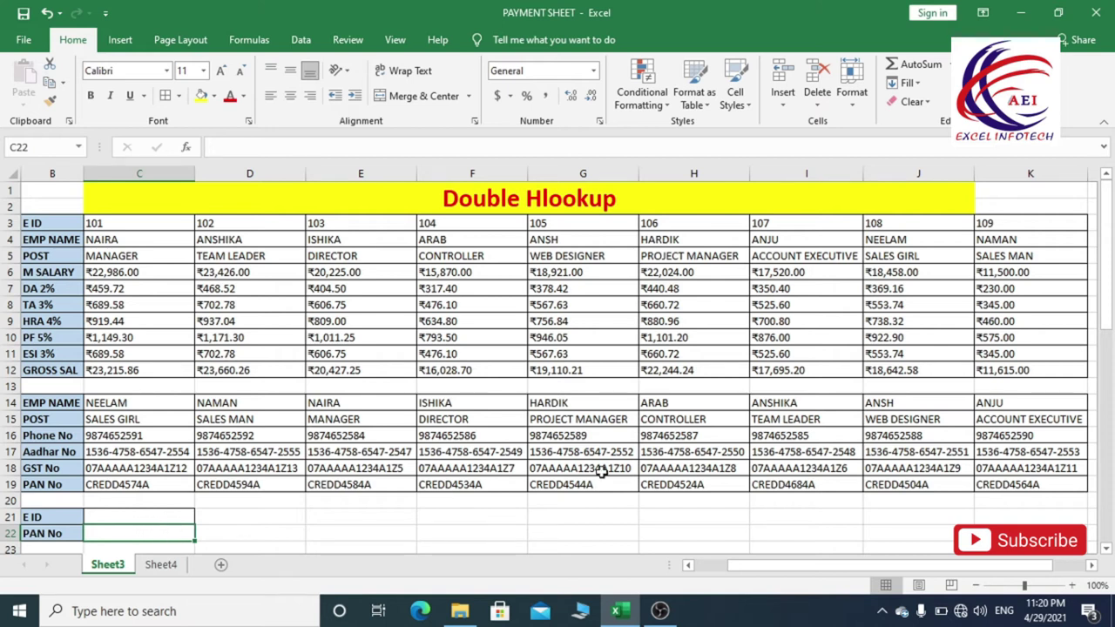
Step: Start C22 with =HLOOKUP(HLOOKUP(C21,B3:K12,2,0), nesting the employee-name lookup
{"action": "type", "text": "=hl"}
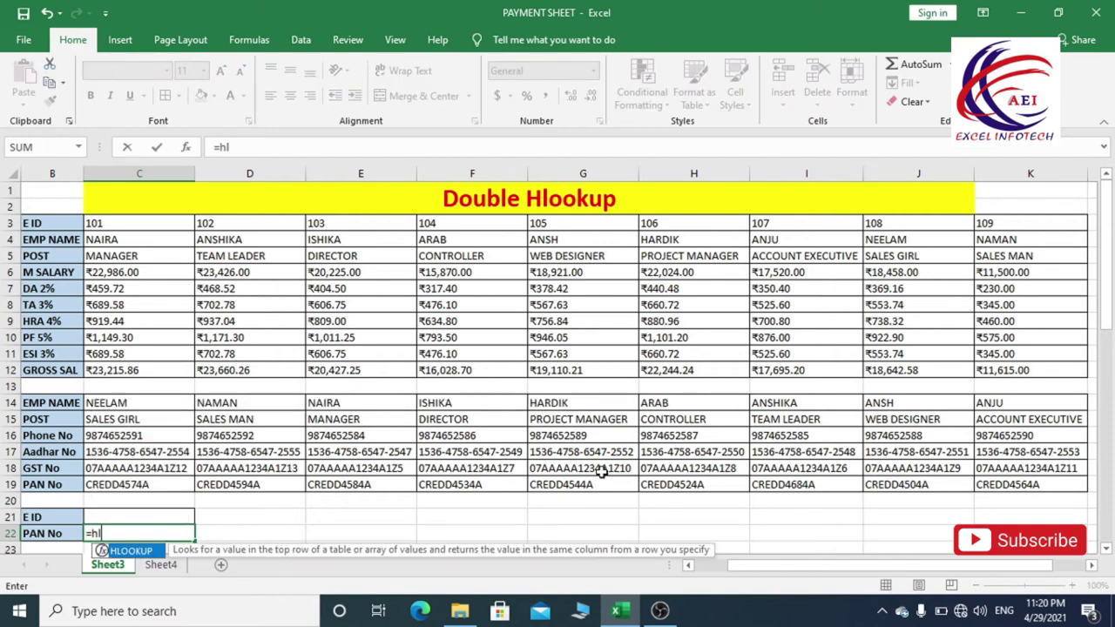
{"action": "key", "text": "Tab"}
{"action": "type", "text": "hl"}
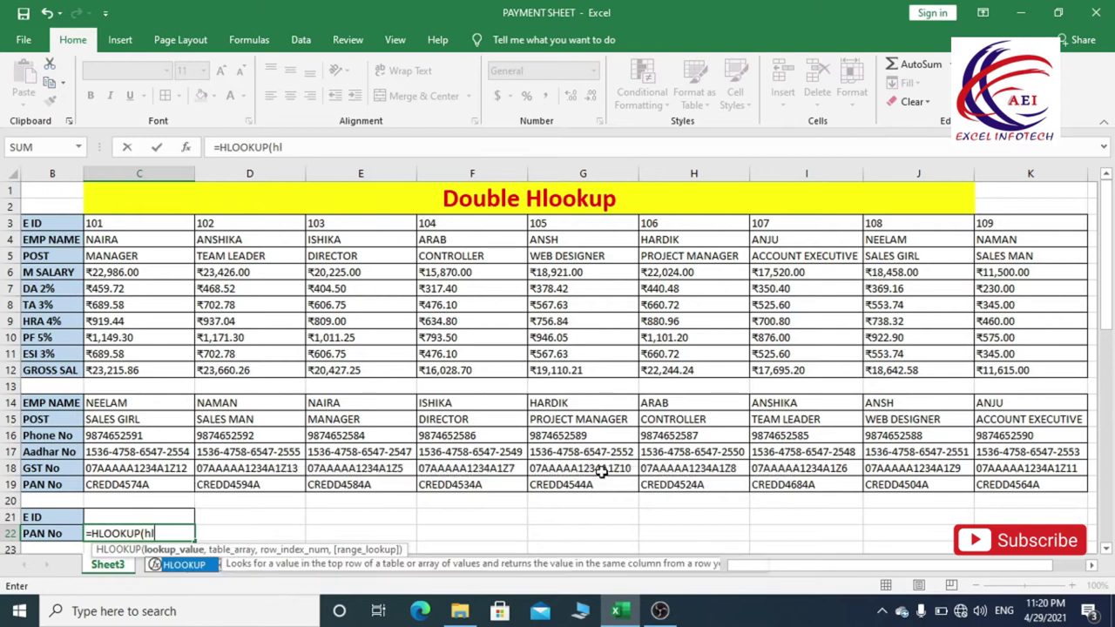
{"action": "key", "text": "Tab"}
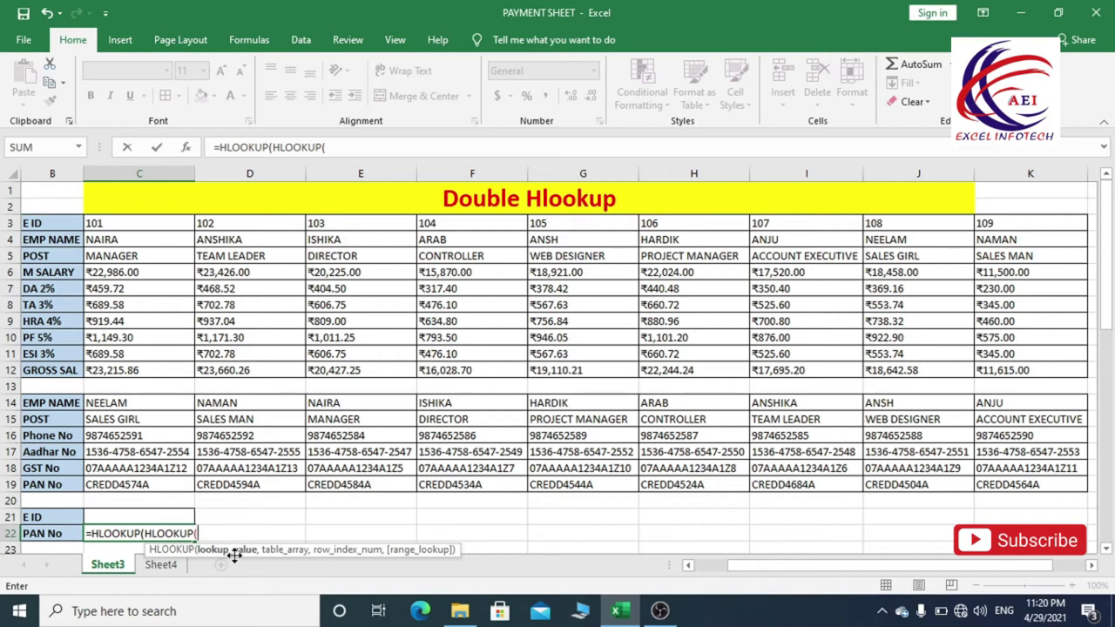
{"action": "left_click", "coordinate": [167, 516]}
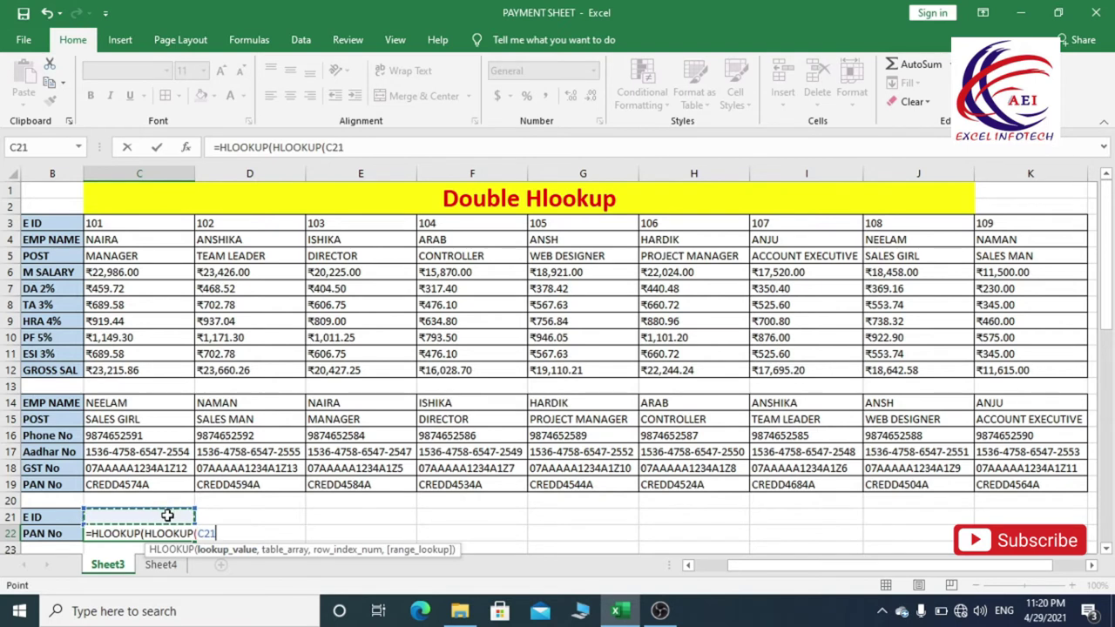
{"action": "type", "text": ","}
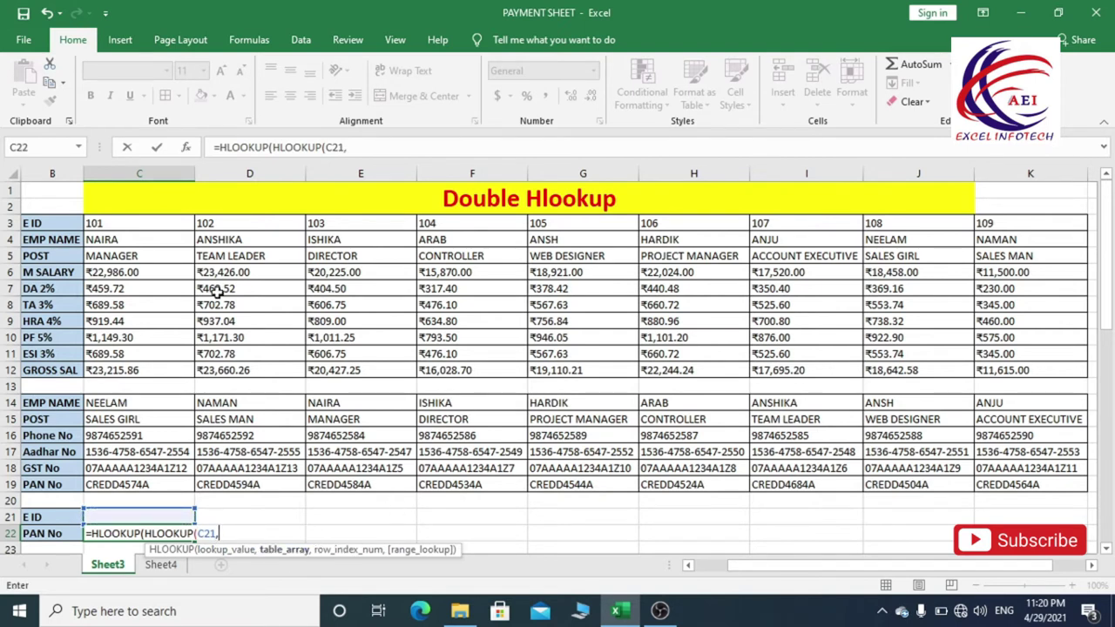
{"action": "left_click_drag", "start_coordinate": [54, 224], "coordinate": [1022, 369]}
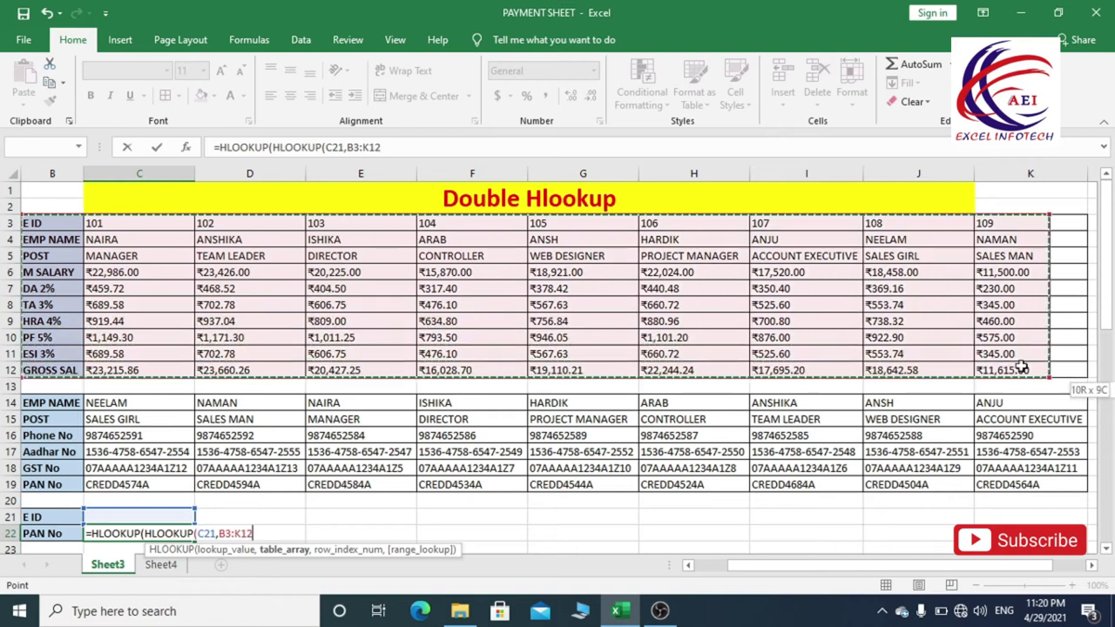
{"action": "type", "text": ",2"}
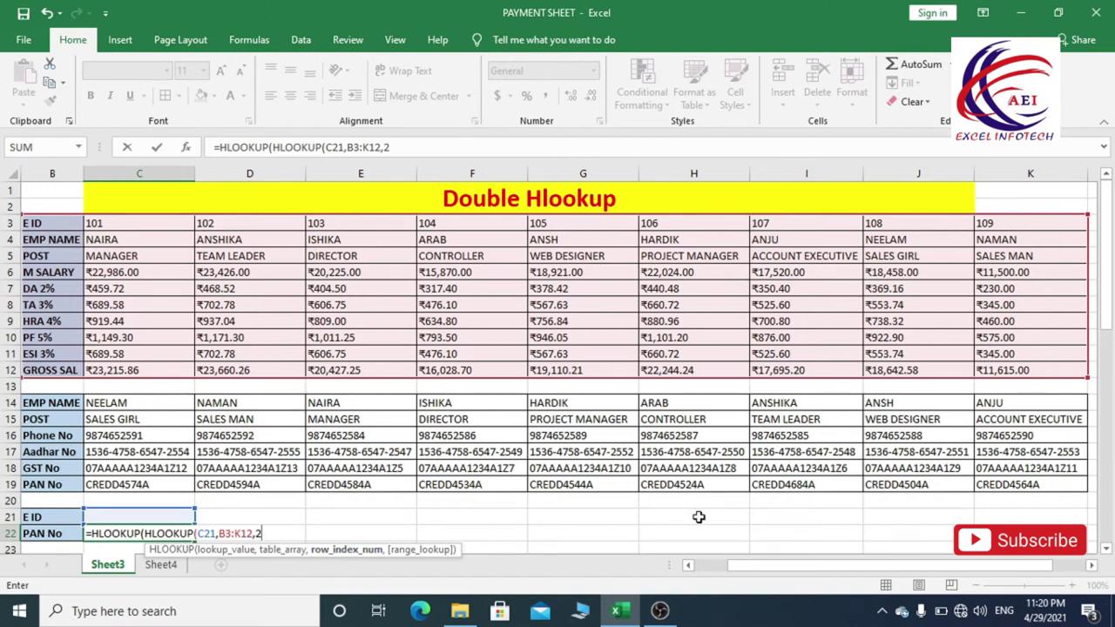
{"action": "type", "text": ",0"}
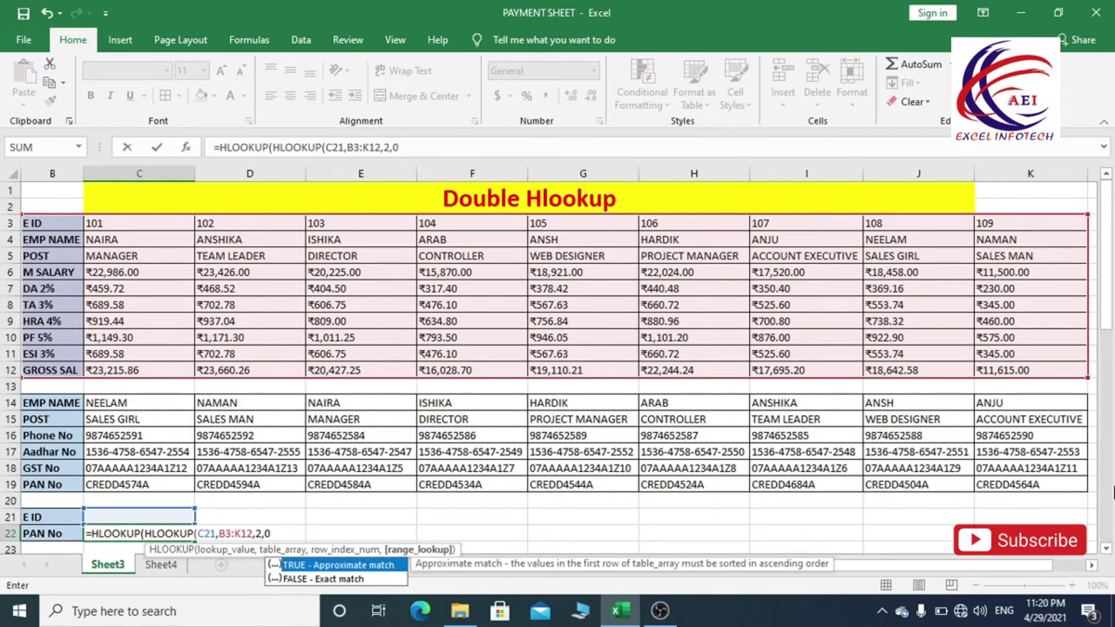
{"action": "type", "text": ")"}
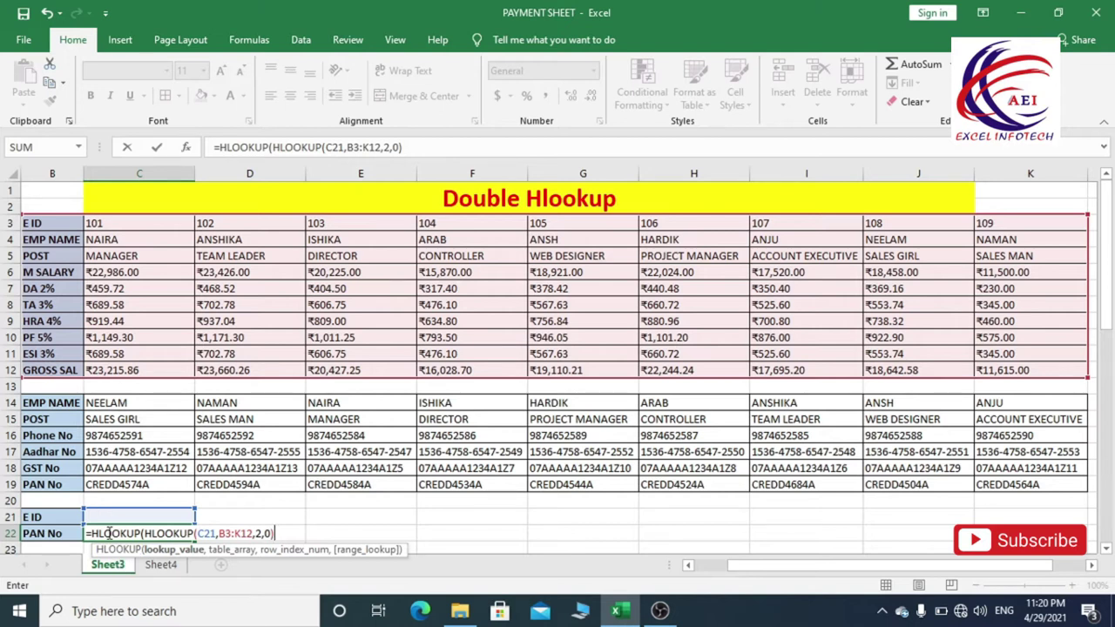
{"action": "key", "text": "End"}
{"action": "type", "text": ","}
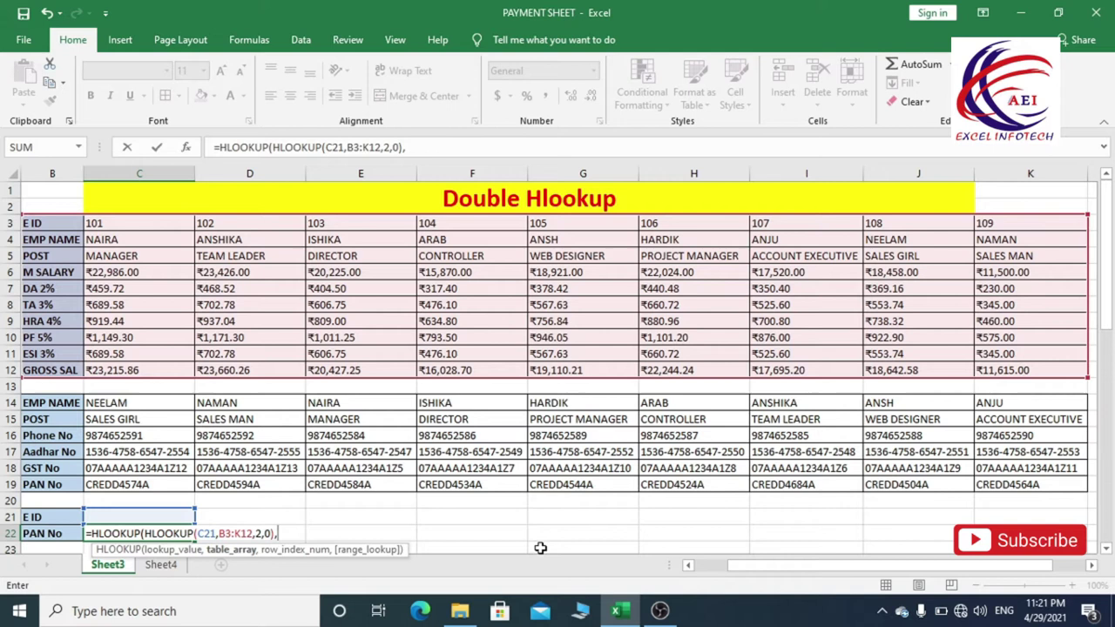
Step: Use B14:K19 as the outer HLOOKUP range and begin a MATCH row index
{"action": "mouse_move", "coordinate": [45, 404]}
{"action": "left_mouse_down"}
{"action": "mouse_move", "coordinate": [339, 452]}
{"action": "mouse_move", "coordinate": [1021, 506]}
{"action": "left_mouse_up"}
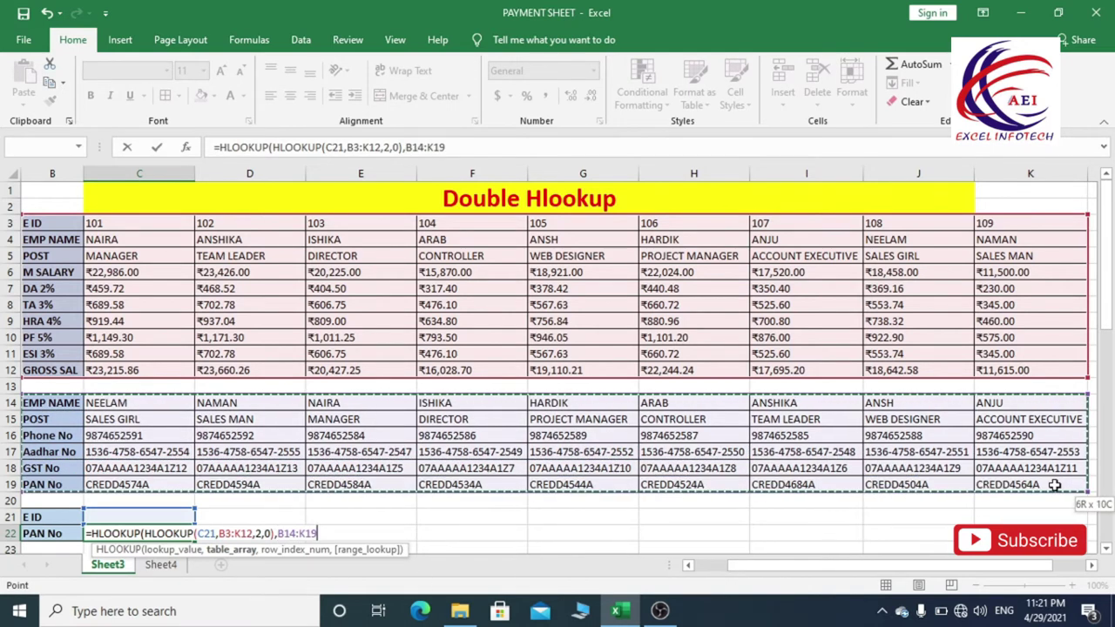
{"action": "type", "text": ","}
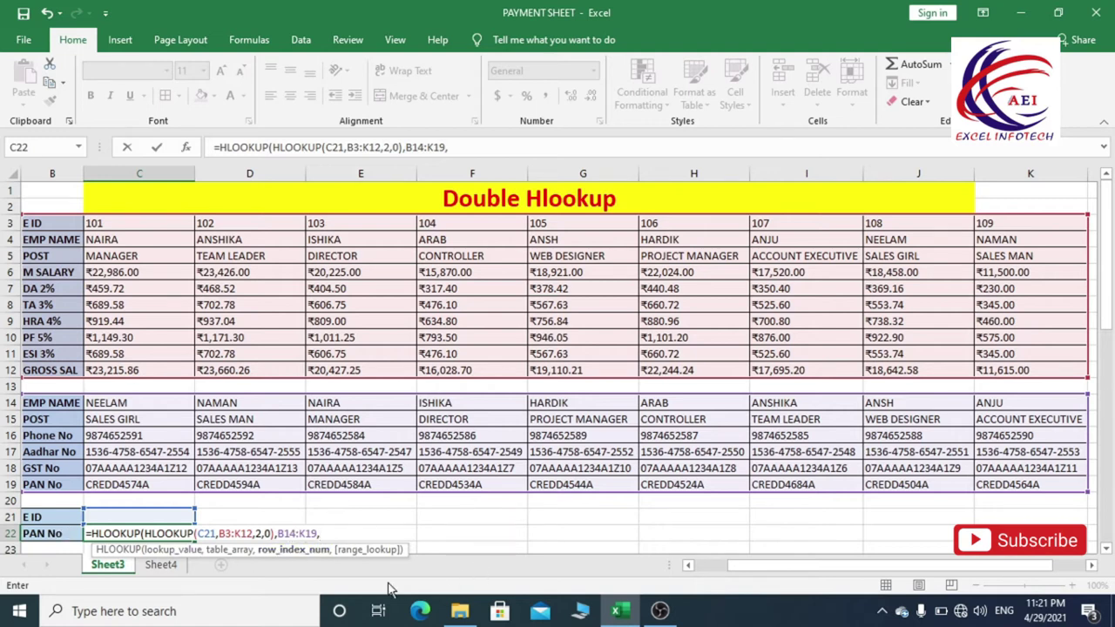
{"action": "type", "text": "MA"}
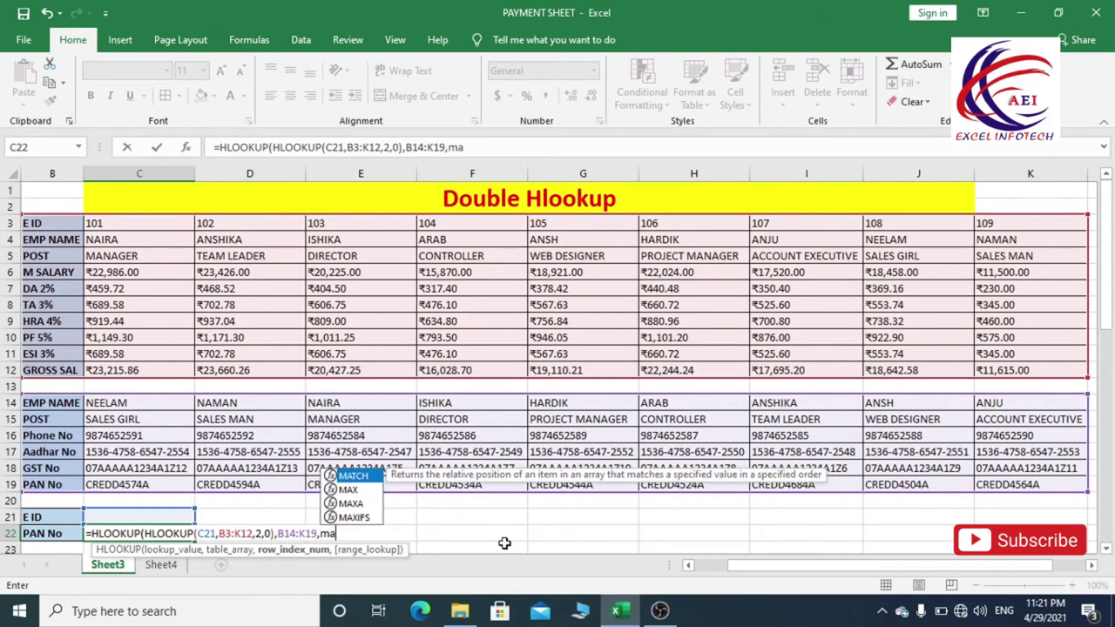
{"action": "type", "text": "TCH("}
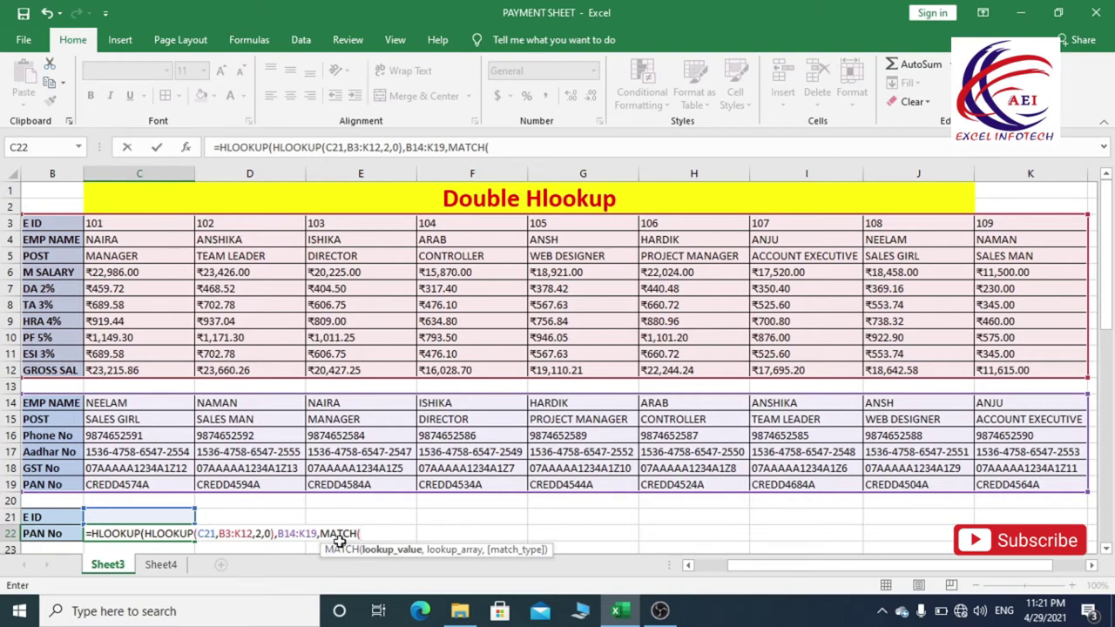
Step: Complete the formula with MATCH(B22,B14:B19,0) and exact match 0, then commit it
{"action": "left_click", "coordinate": [51, 534]}
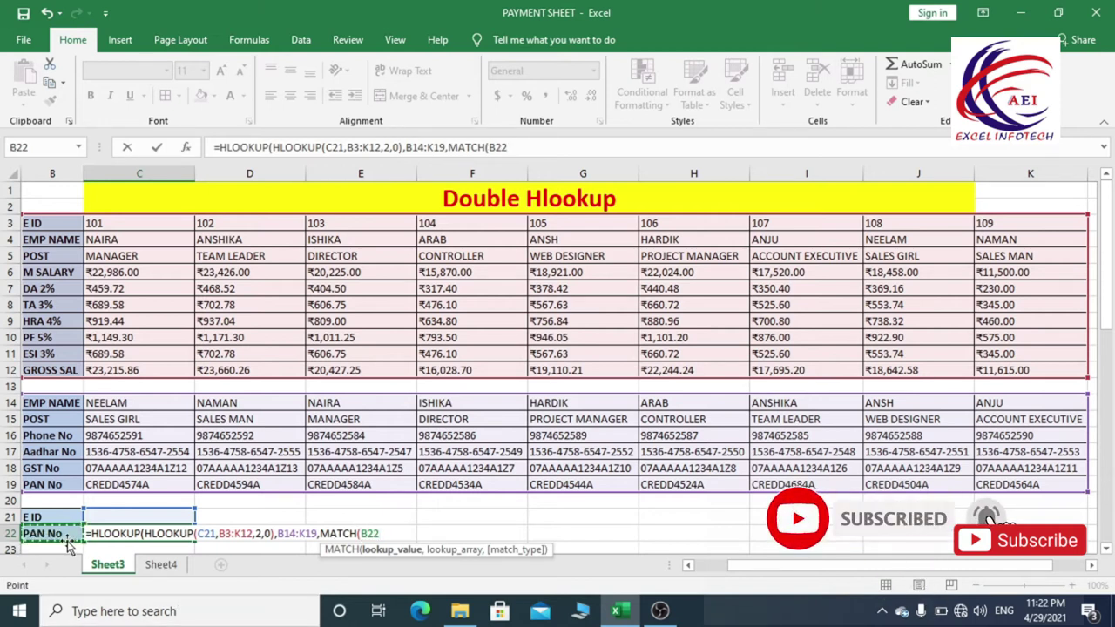
{"action": "type", "text": ","}
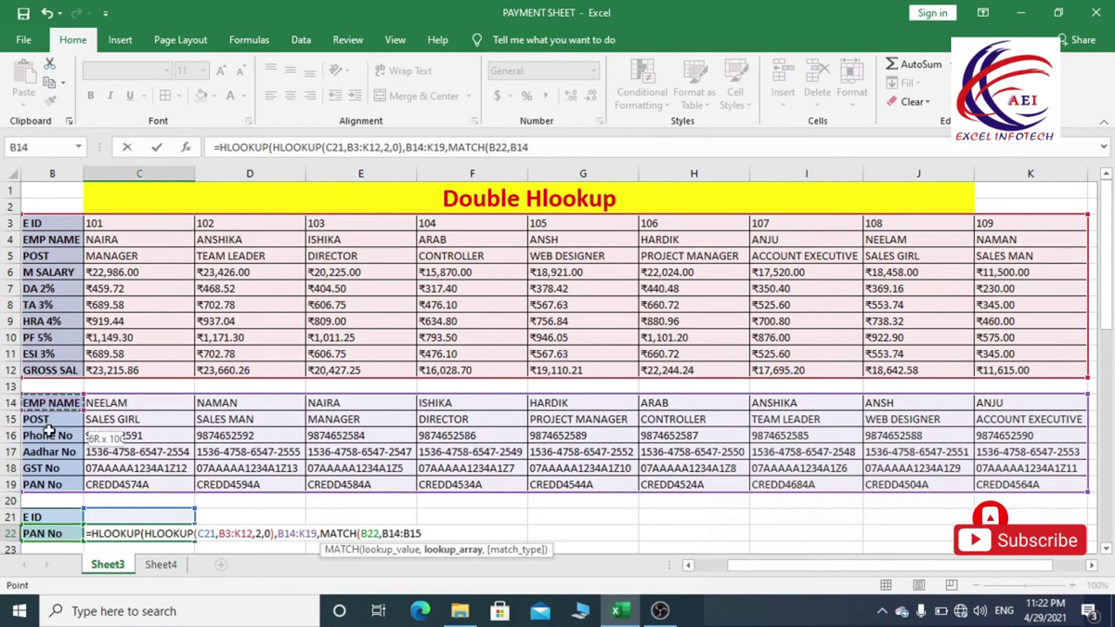
{"action": "left_click_drag", "start_coordinate": [47, 402], "coordinate": [47, 485]}
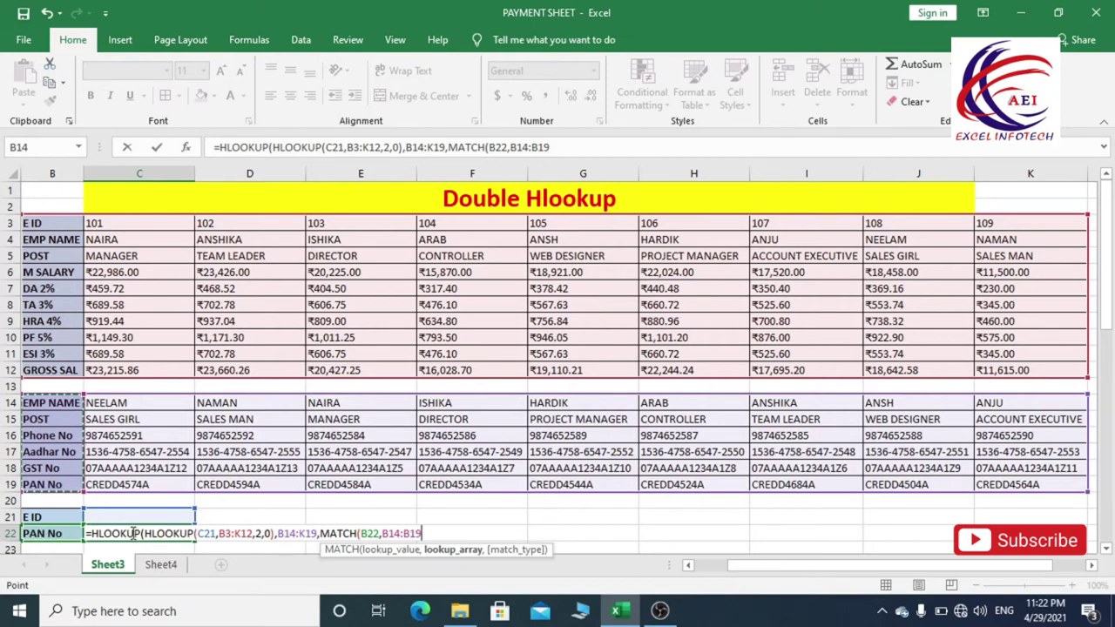
{"action": "type", "text": ","}
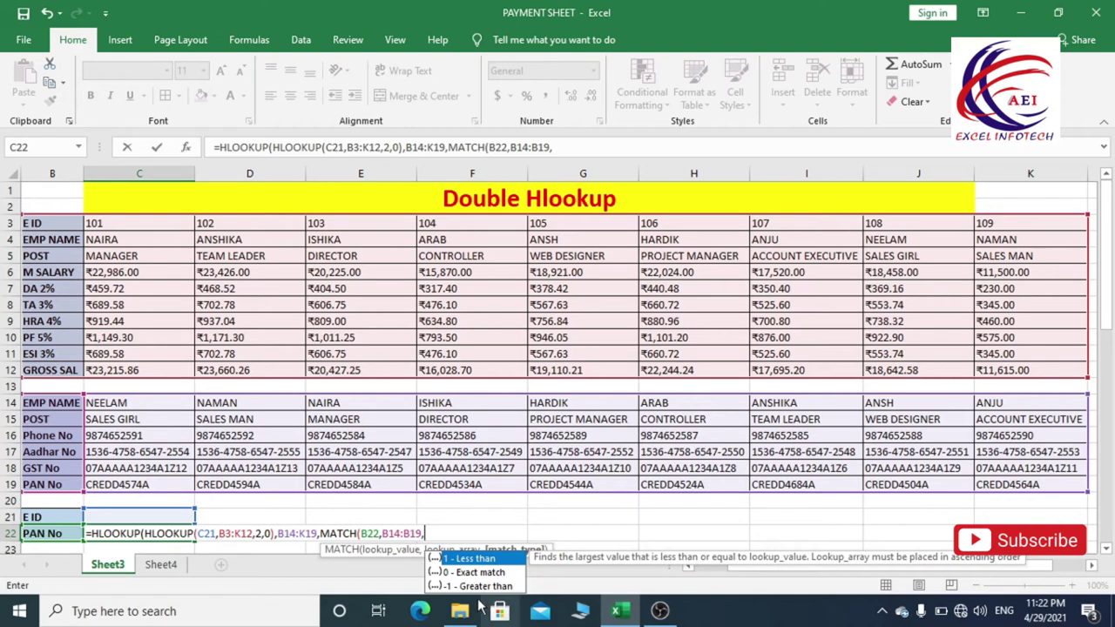
{"action": "mouse_move", "coordinate": [460, 611]}
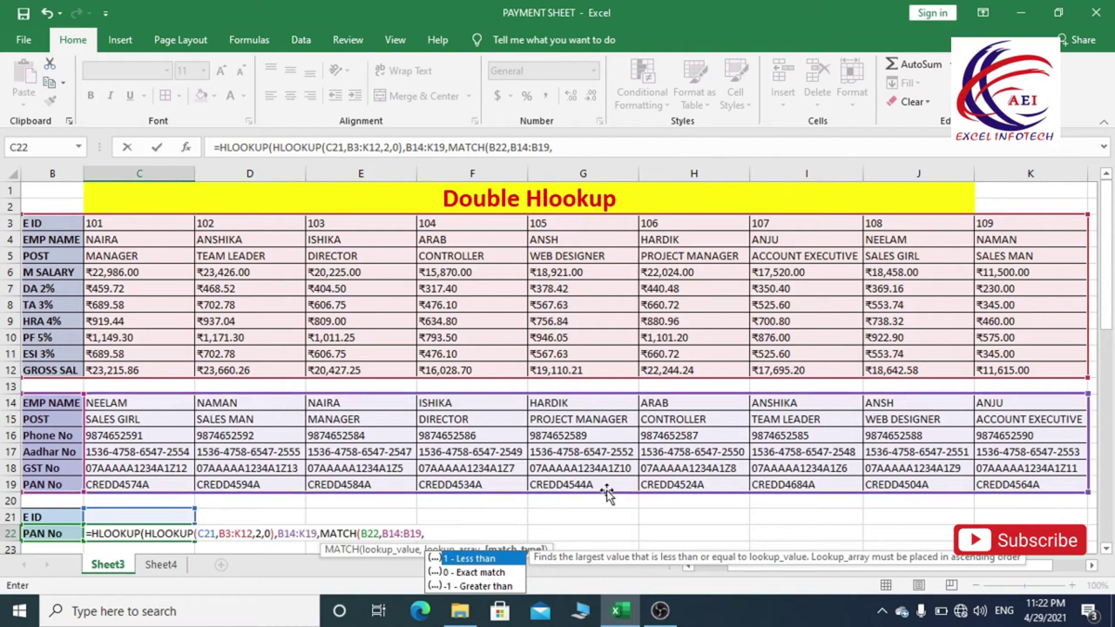
{"action": "type", "text": "0"}
{"action": "type", "text": "),0"}
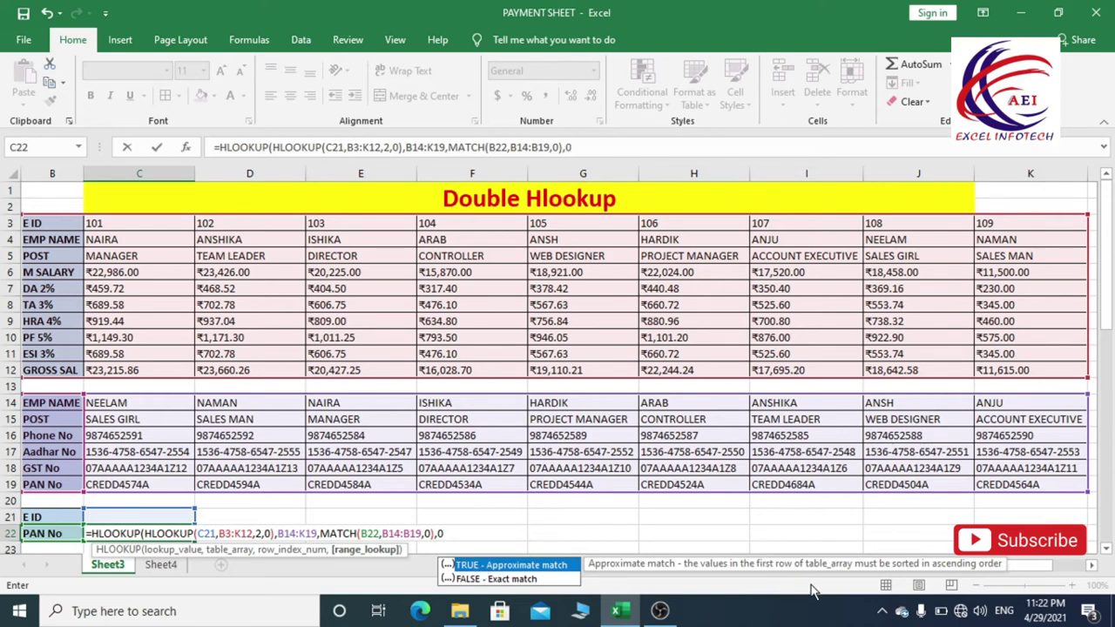
{"action": "type", "text": ")"}
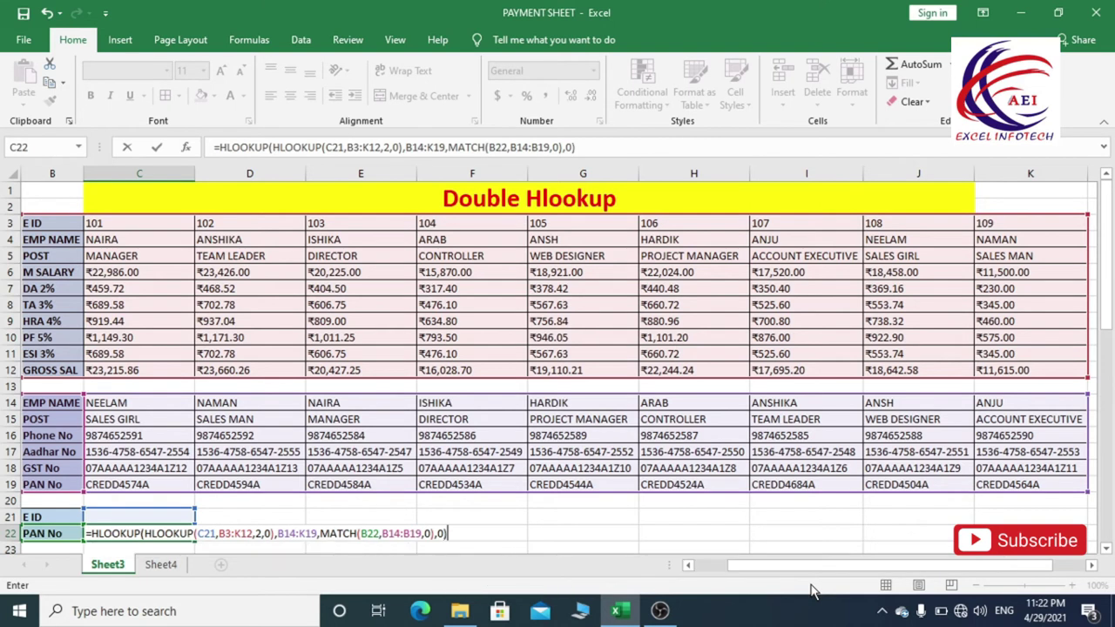
{"action": "key", "text": "Return"}
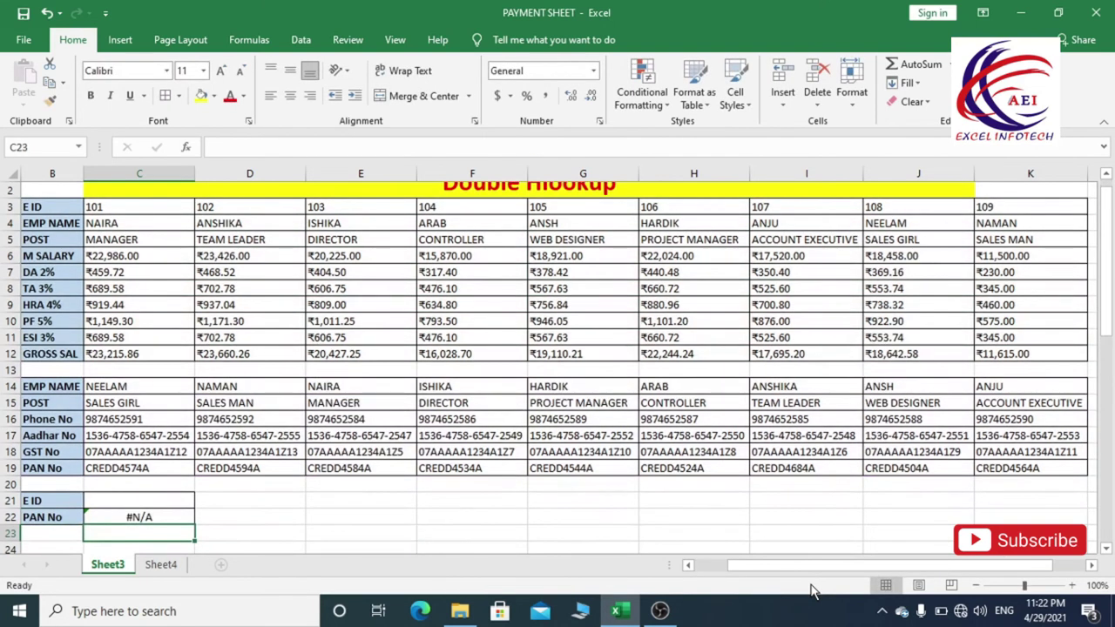
{"action": "left_click", "coordinate": [129, 519]}
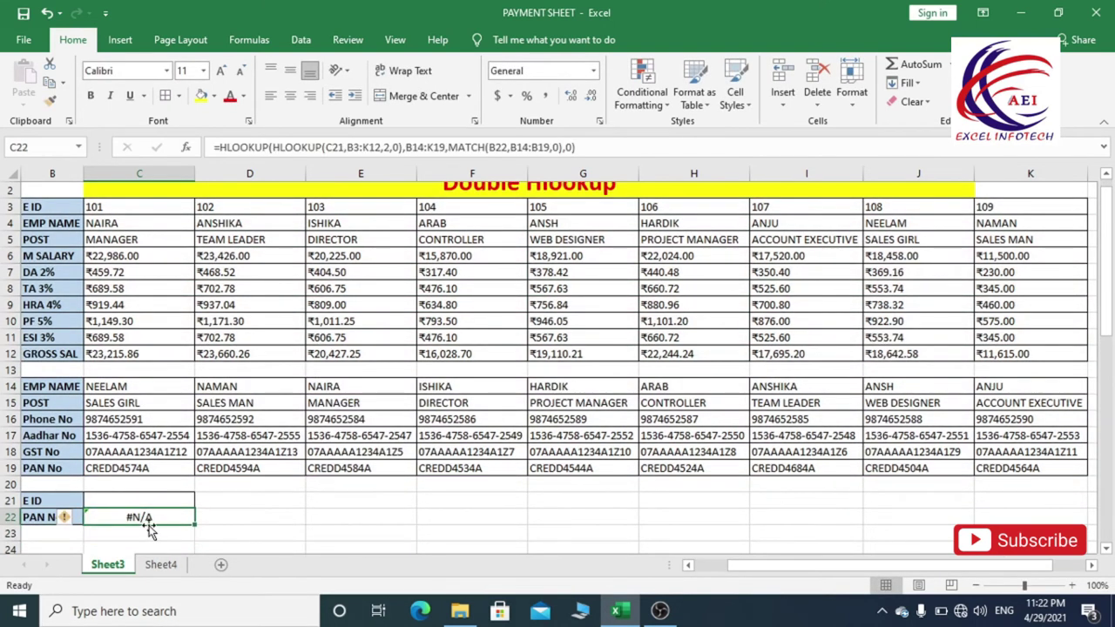
Step: Enter E ID 102 in C21 and check that ID's employee name in the first table
{"action": "left_click", "coordinate": [131, 502]}
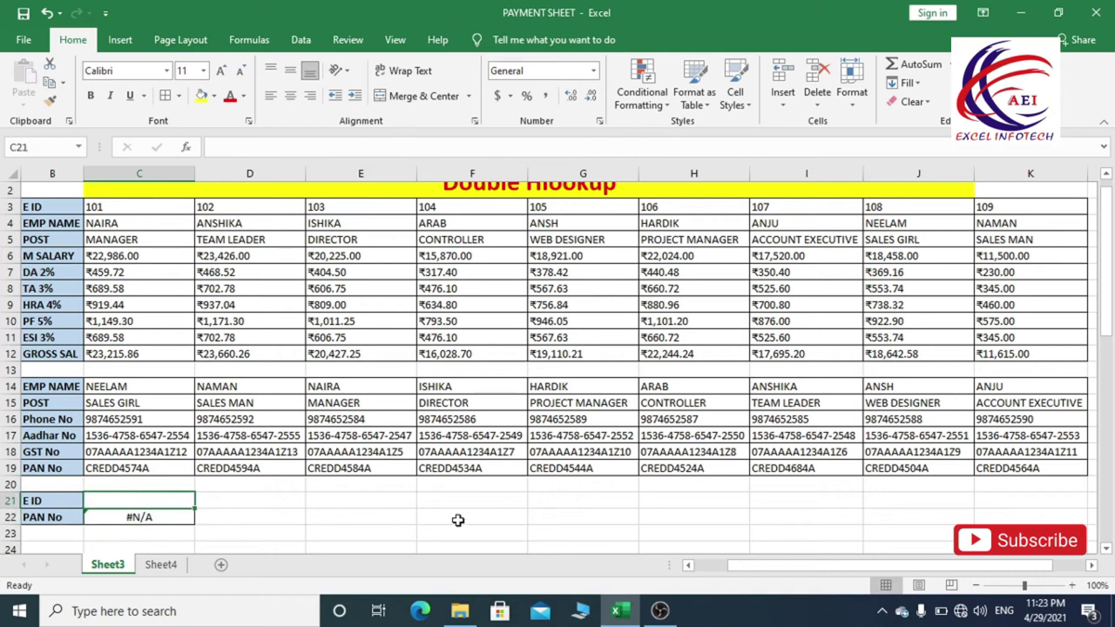
{"action": "type", "text": "1"}
{"action": "type", "text": "02"}
{"action": "key", "text": "Return"}
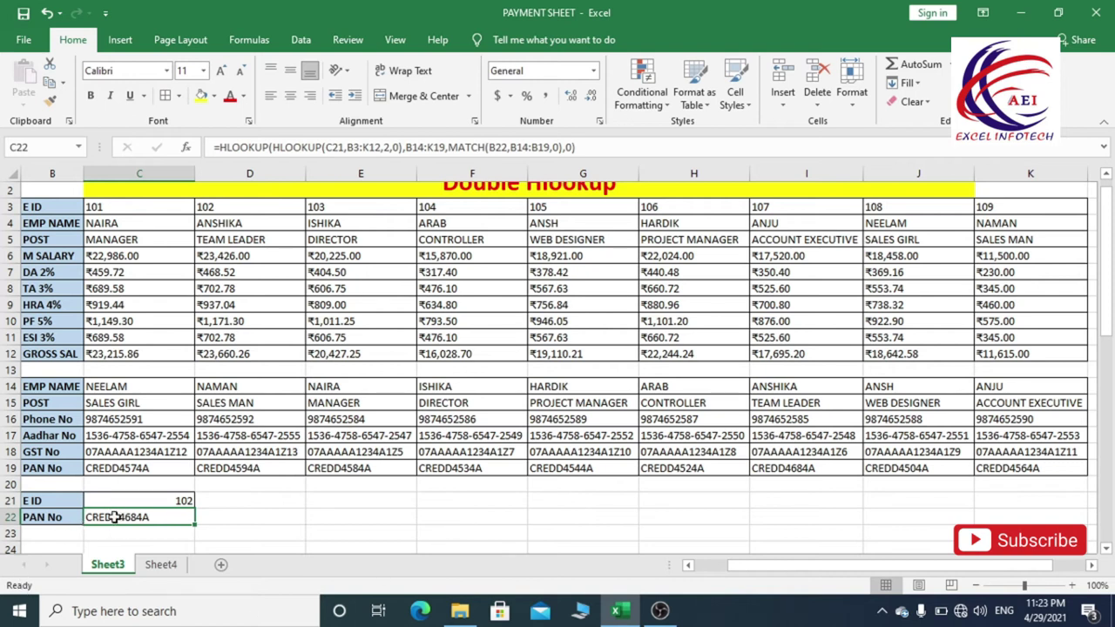
{"action": "scroll", "coordinate": [213, 481], "scroll_direction": "up", "scroll_amount": 1}
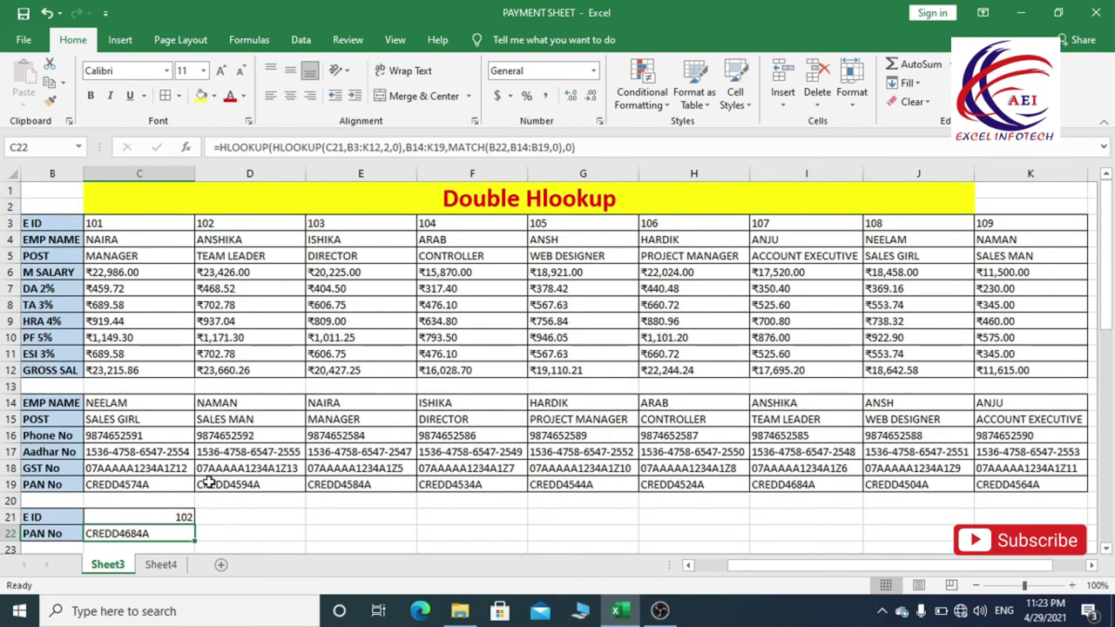
{"action": "left_click", "coordinate": [220, 224]}
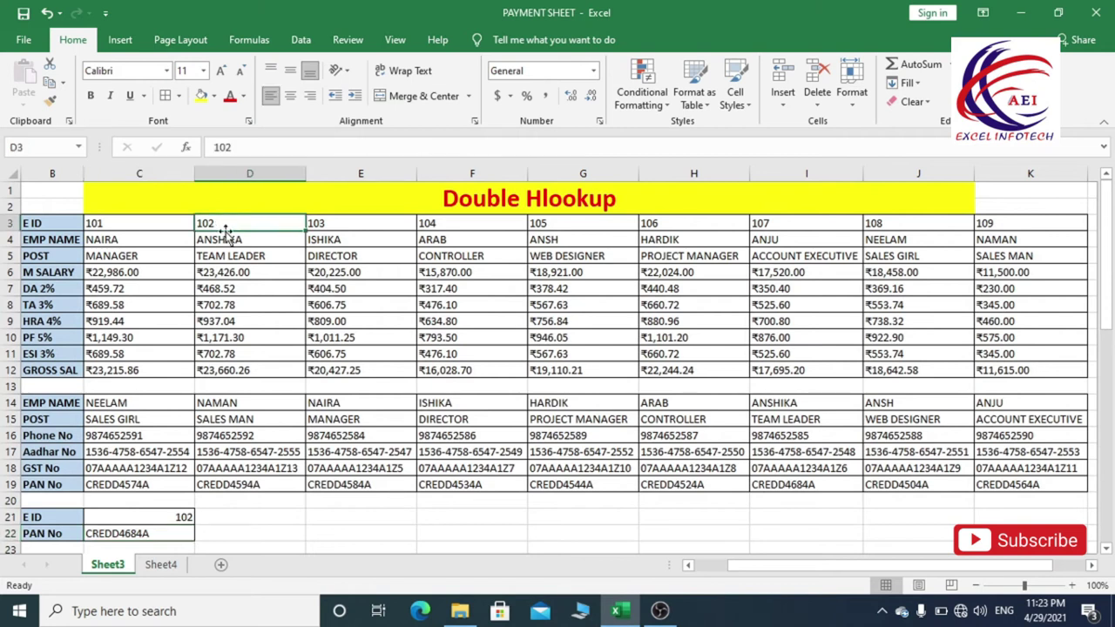
{"action": "left_click", "coordinate": [236, 242]}
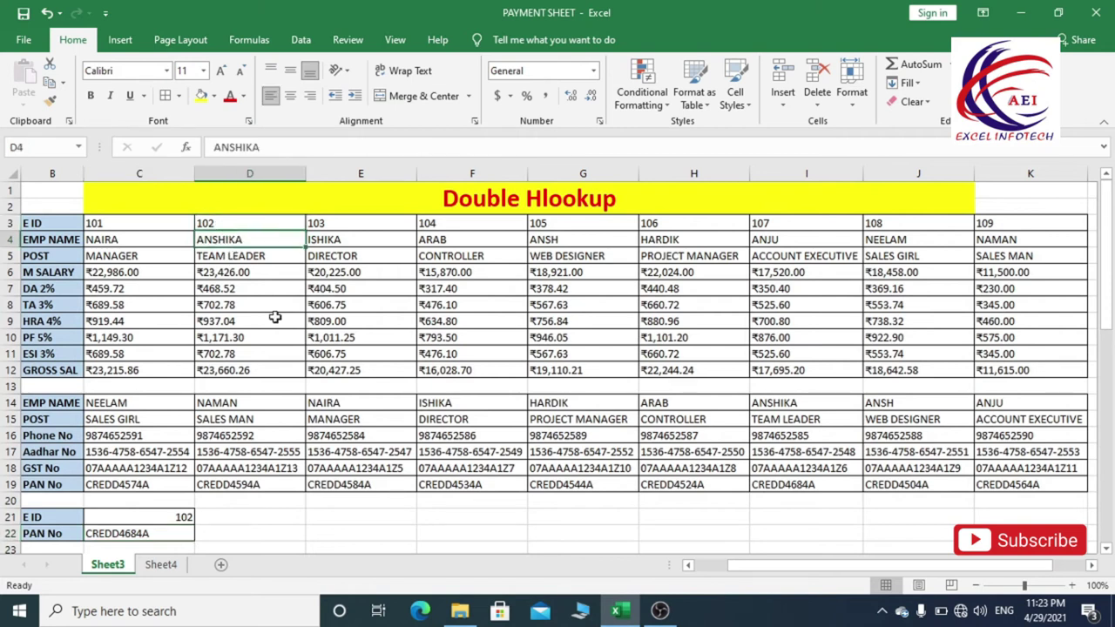
{"action": "left_click", "coordinate": [177, 536]}
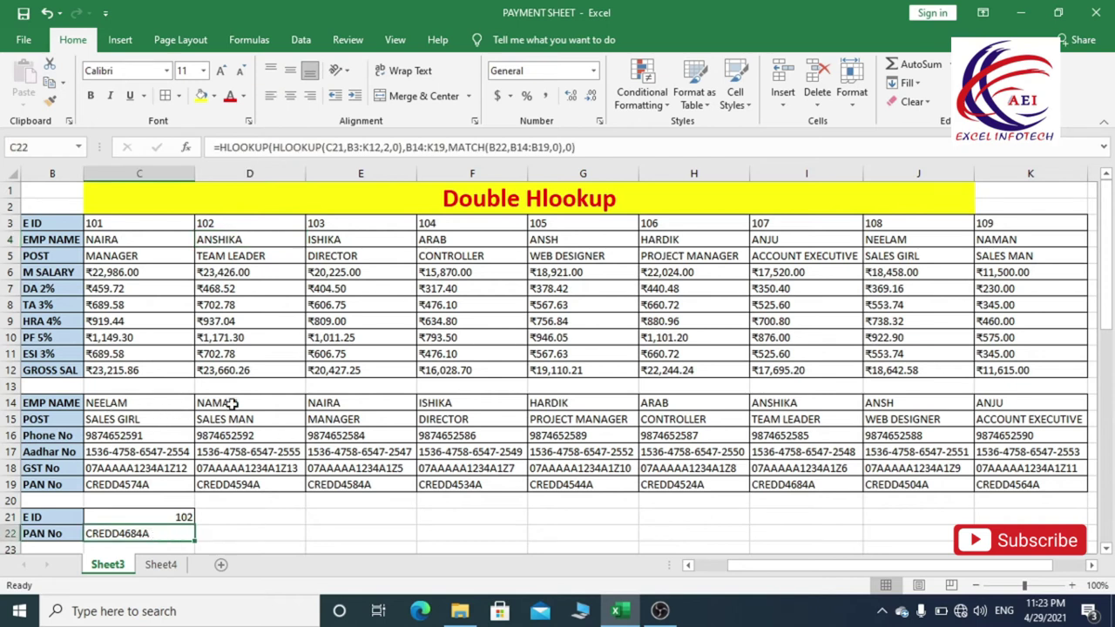
{"action": "left_click", "coordinate": [789, 407]}
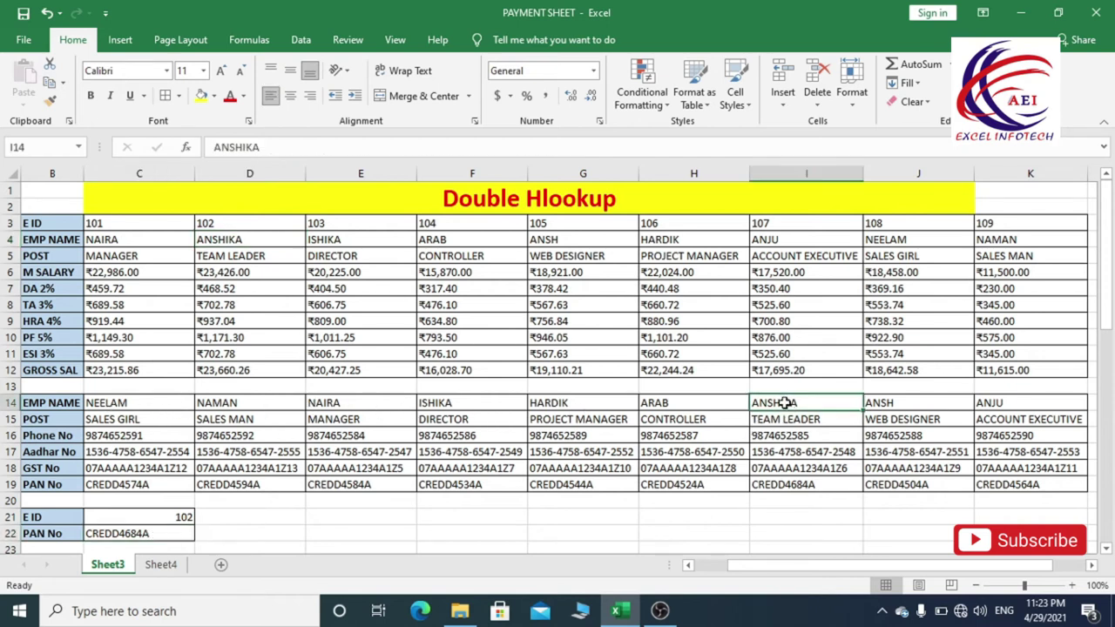
{"action": "left_click", "coordinate": [793, 488]}
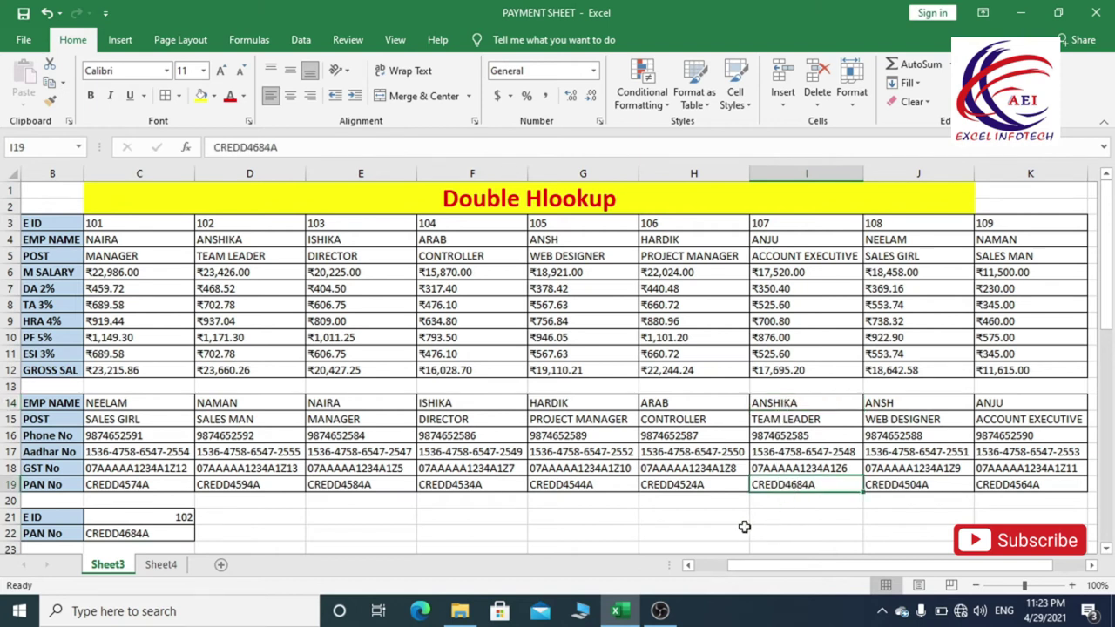
{"action": "left_click", "coordinate": [156, 534]}
{"action": "left_click", "coordinate": [800, 483]}
{"action": "left_click", "coordinate": [161, 533]}
{"action": "left_click", "coordinate": [758, 484]}
{"action": "left_click", "coordinate": [51, 534]}
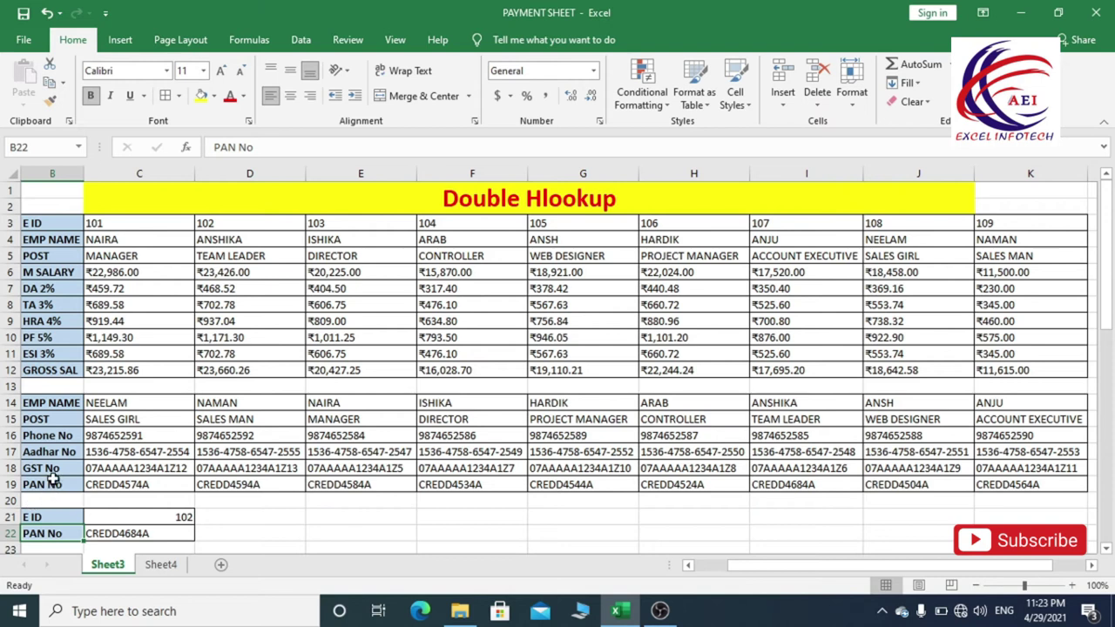
{"action": "left_click", "coordinate": [56, 422]}
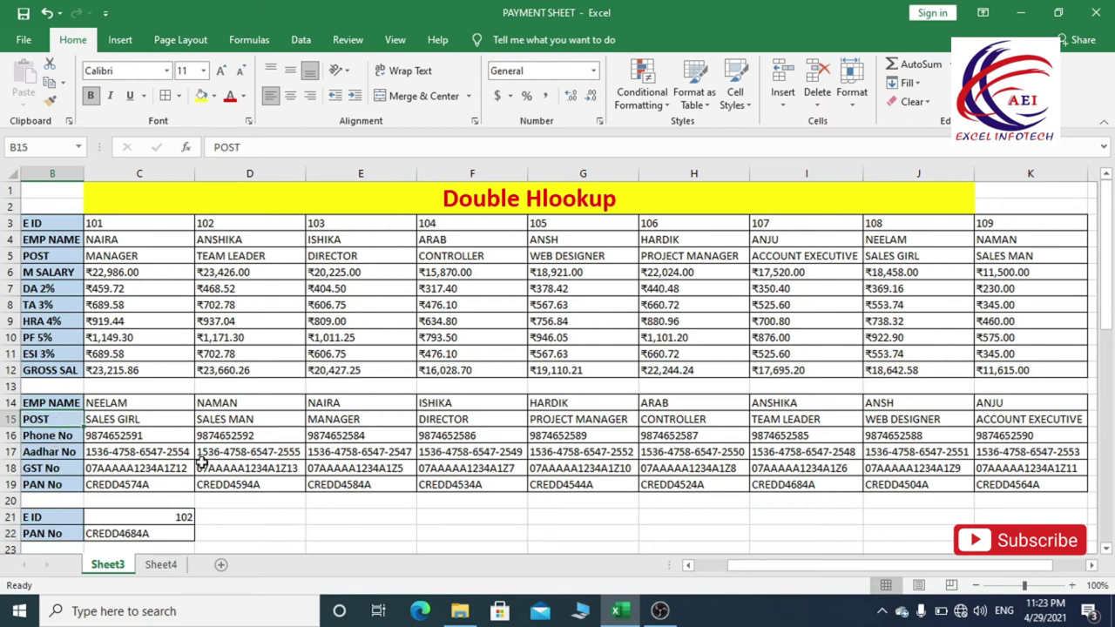
{"action": "key", "text": "ctrl+c"}
{"action": "left_click", "coordinate": [66, 533]}
{"action": "key", "text": "ctrl+v"}
{"action": "left_click", "coordinate": [315, 534]}
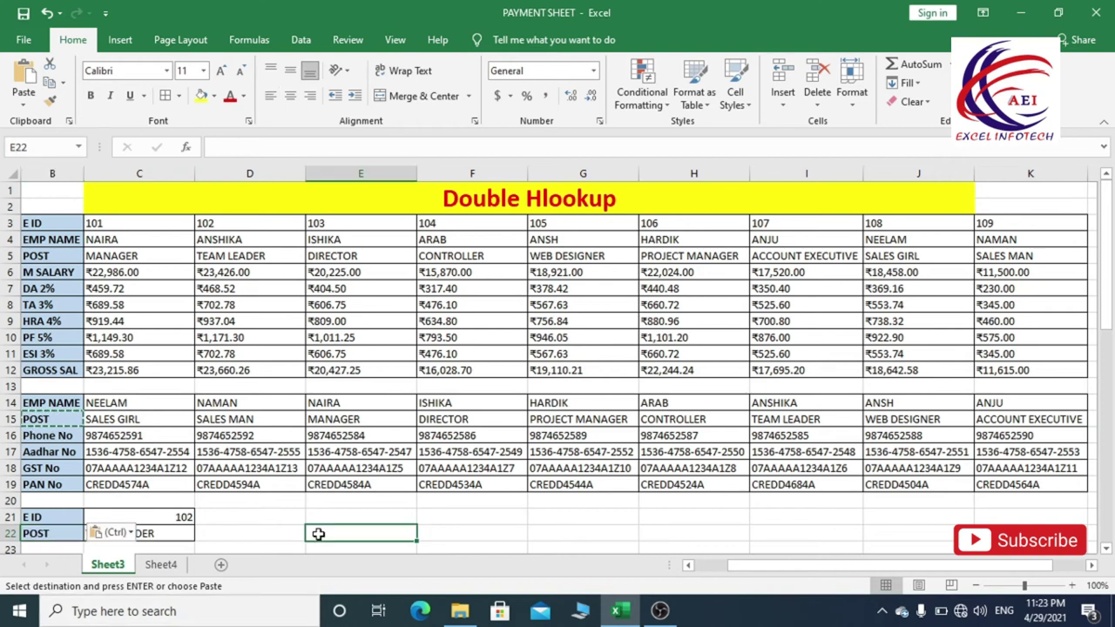
{"action": "left_click", "coordinate": [58, 547]}
{"action": "scroll", "coordinate": [85, 529], "scroll_direction": "down", "scroll_amount": 2}
{"action": "left_click", "coordinate": [186, 483]}
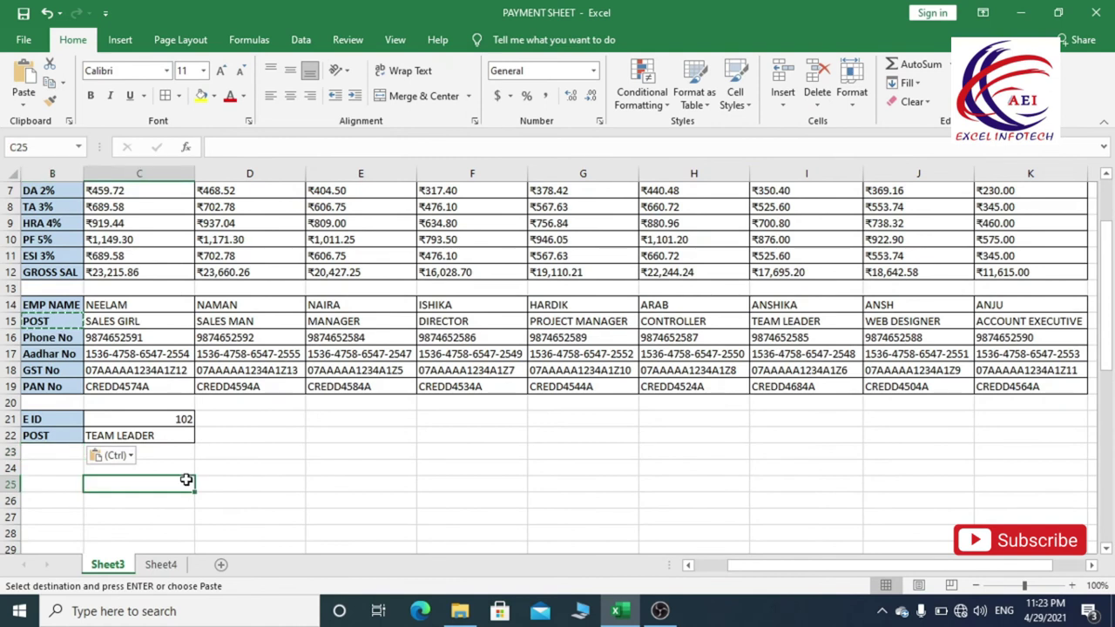
{"action": "left_click", "coordinate": [169, 421]}
{"action": "type", "text": "10"}
{"action": "key", "text": "Return"}
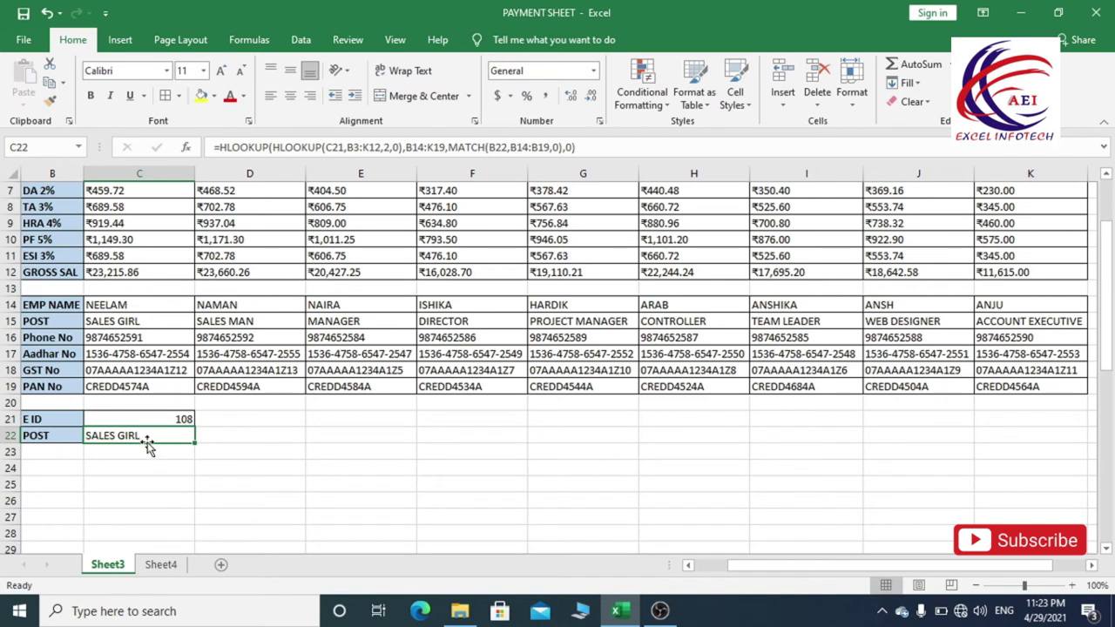
{"action": "scroll", "coordinate": [202, 446], "scroll_direction": "up", "scroll_amount": 2}
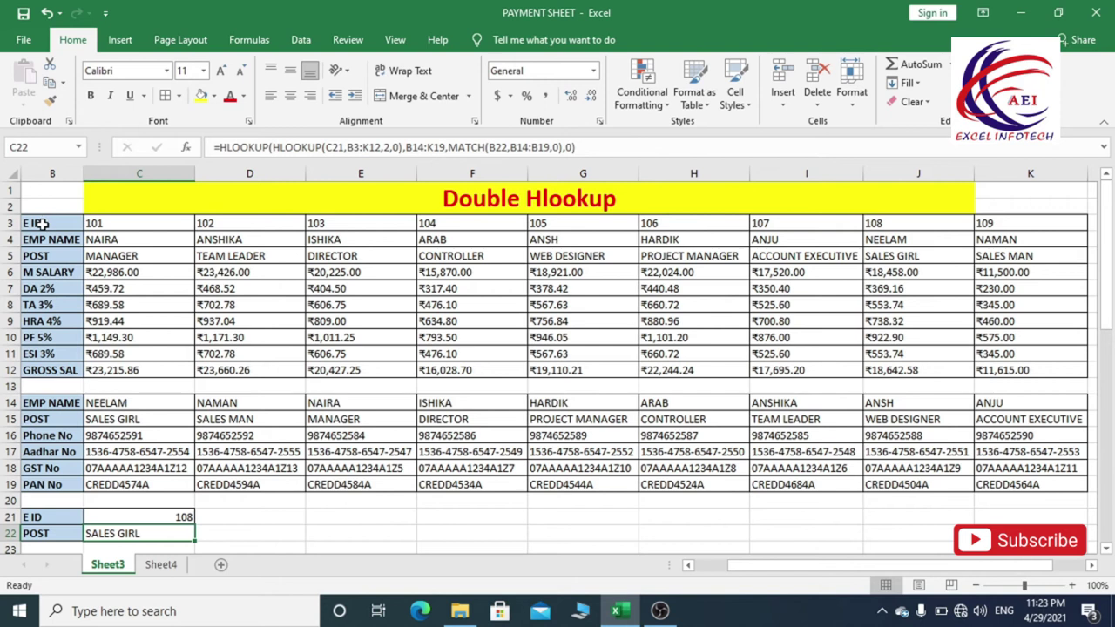
{"action": "left_click", "coordinate": [894, 242]}
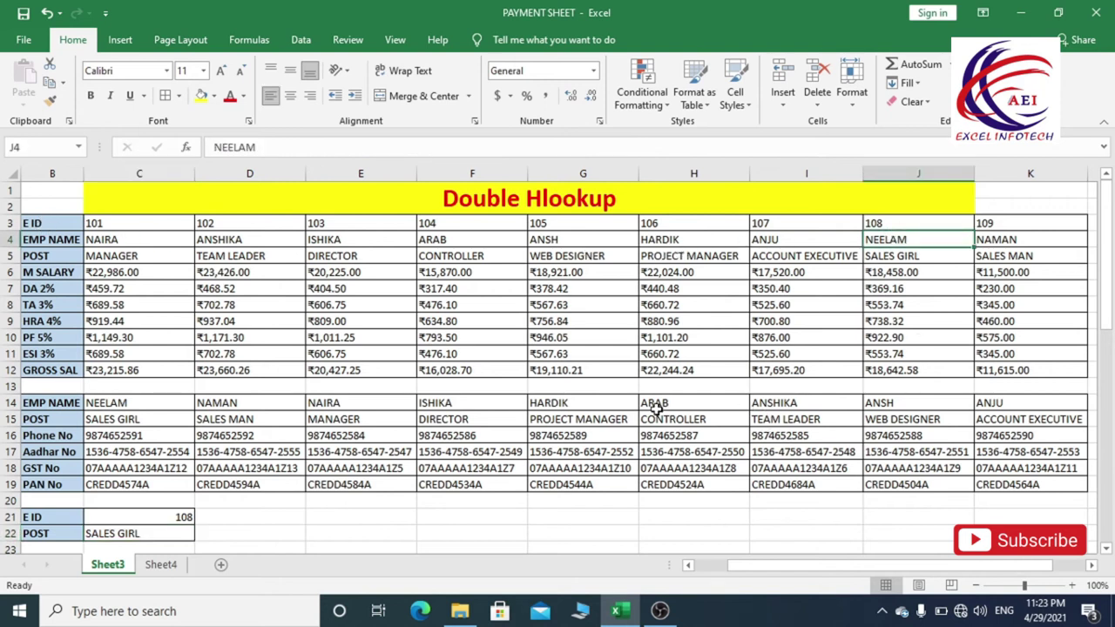
{"action": "left_click", "coordinate": [146, 403]}
{"action": "left_click", "coordinate": [137, 420]}
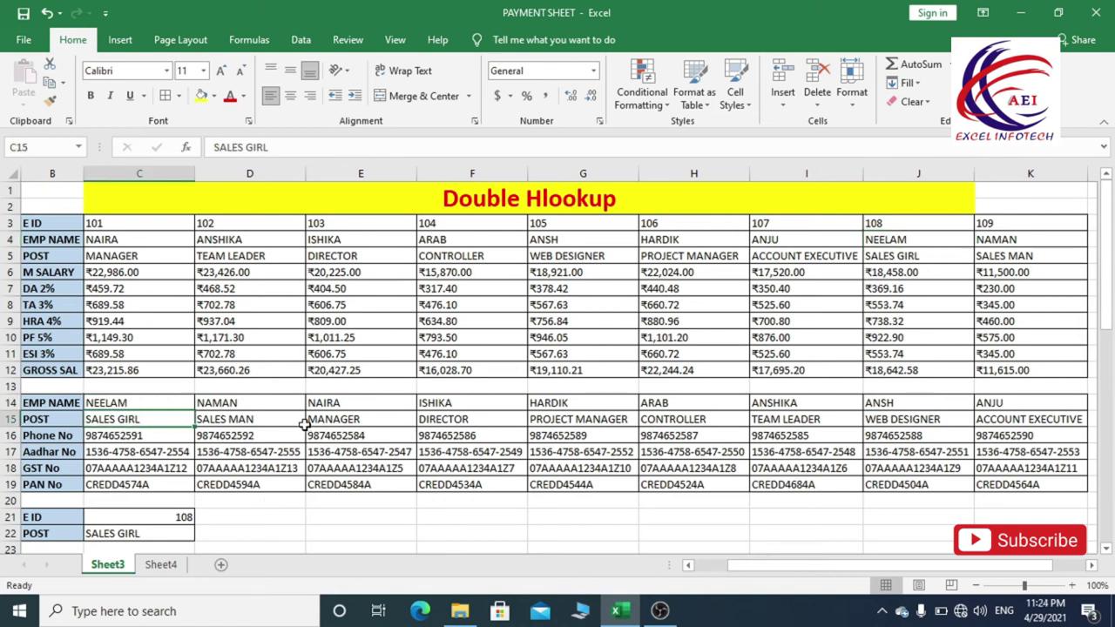
{"action": "scroll", "coordinate": [304, 425], "scroll_direction": "down", "scroll_amount": 2}
{"action": "left_click", "coordinate": [144, 435]}
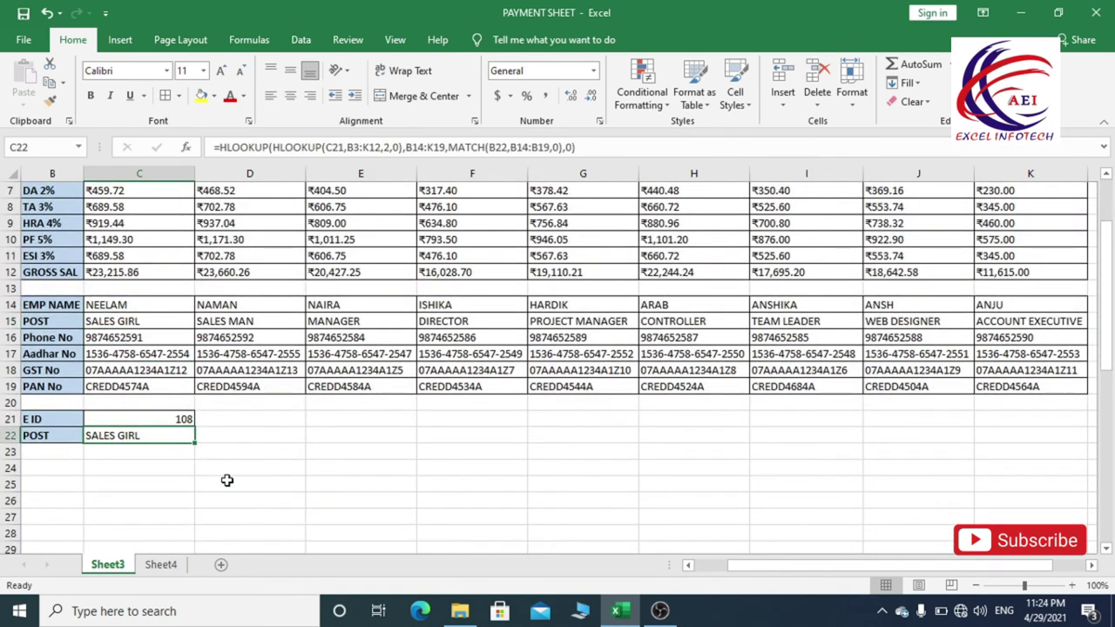
{"action": "scroll", "coordinate": [227, 480], "scroll_direction": "up", "scroll_amount": 2}
{"action": "scroll", "coordinate": [235, 477], "scroll_direction": "down", "scroll_amount": 1}
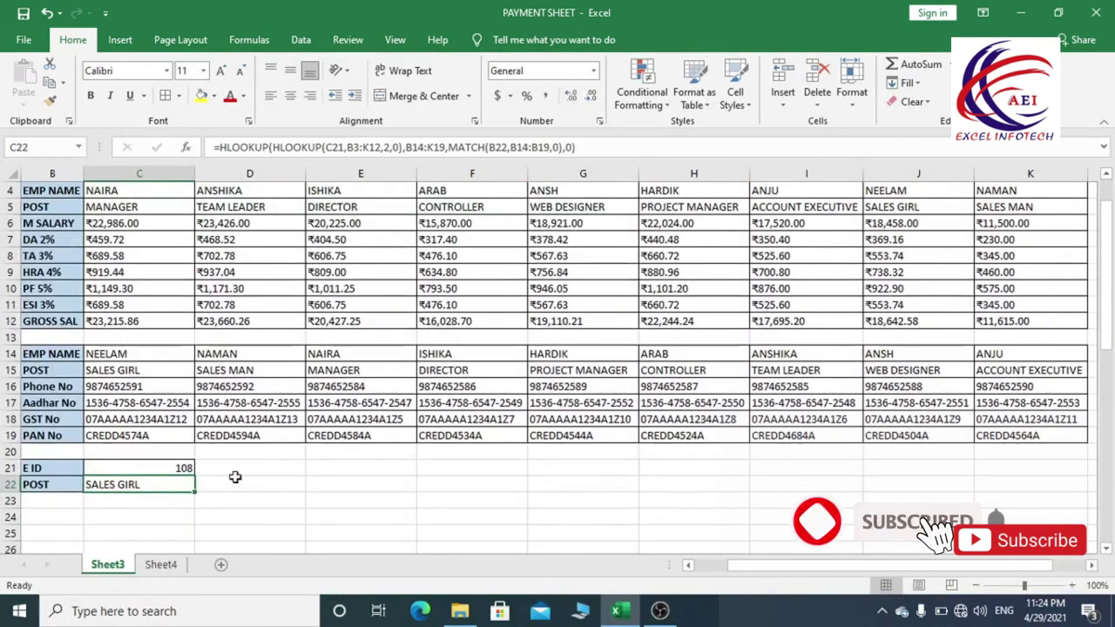
{"action": "left_click", "coordinate": [237, 473]}
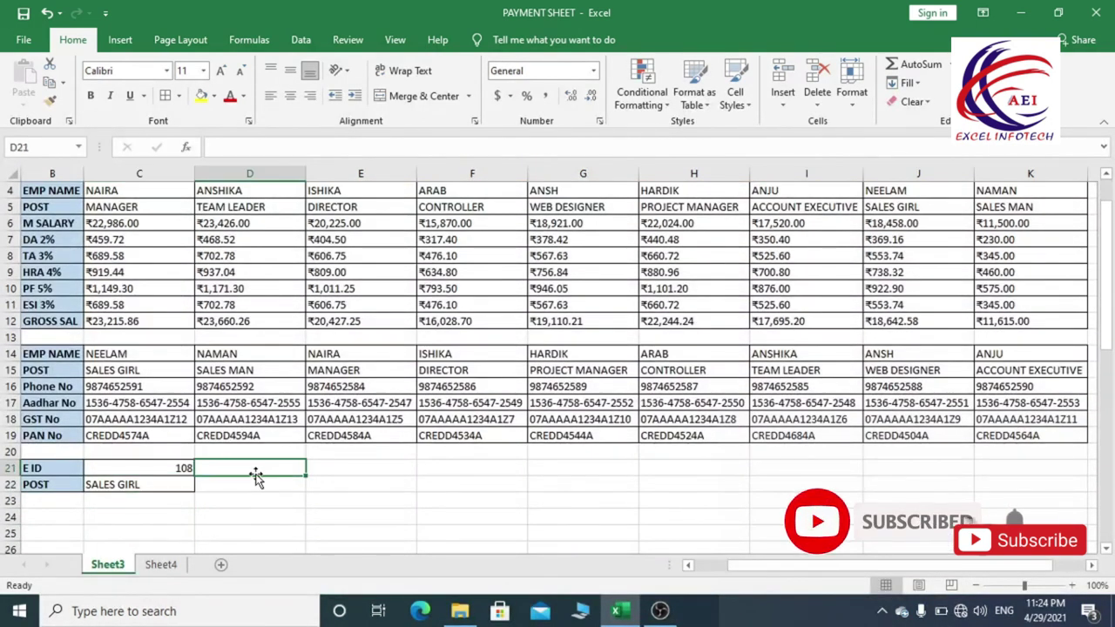
{"action": "left_click", "coordinate": [139, 468]}
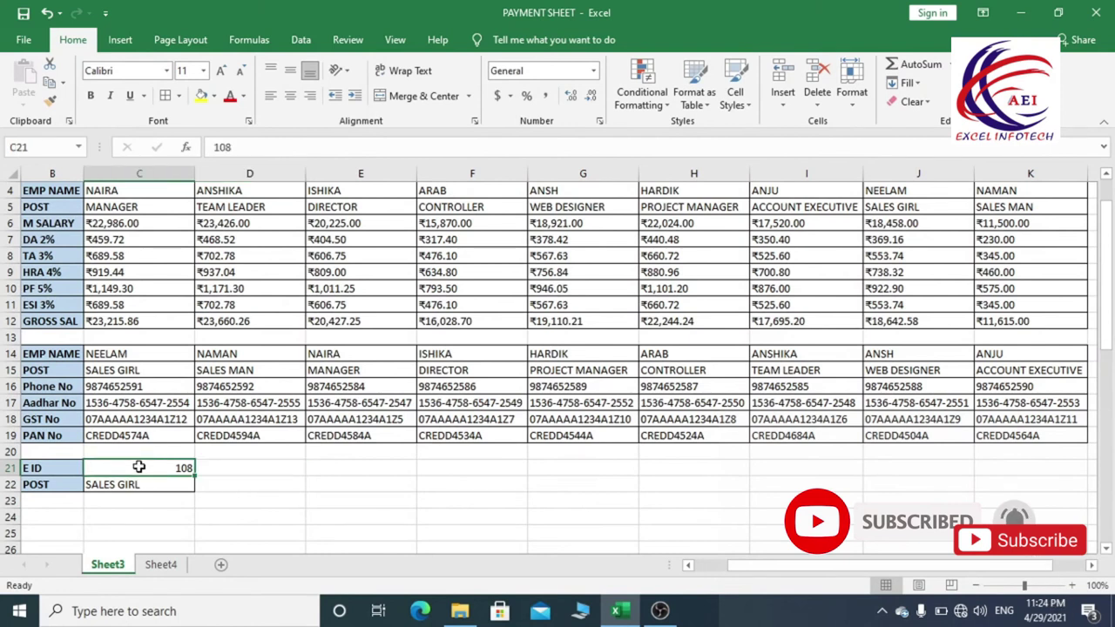
Step: Wrap C22's nested lookup in IFERROR with "Not Match" as the error value
{"action": "double_click", "coordinate": [161, 468]}
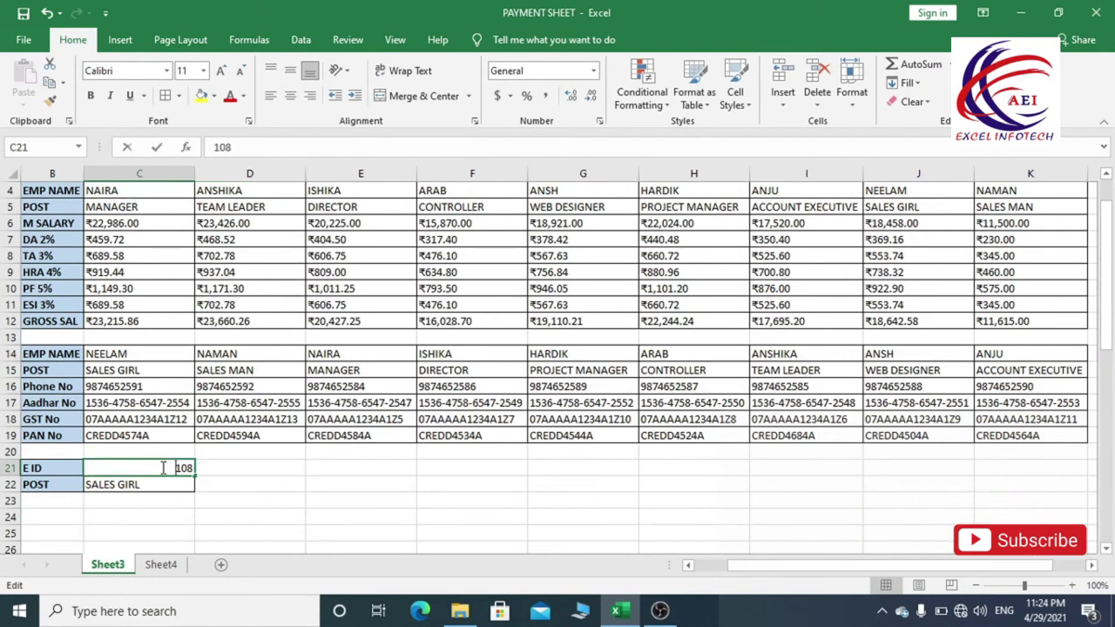
{"action": "double_click", "coordinate": [151, 484]}
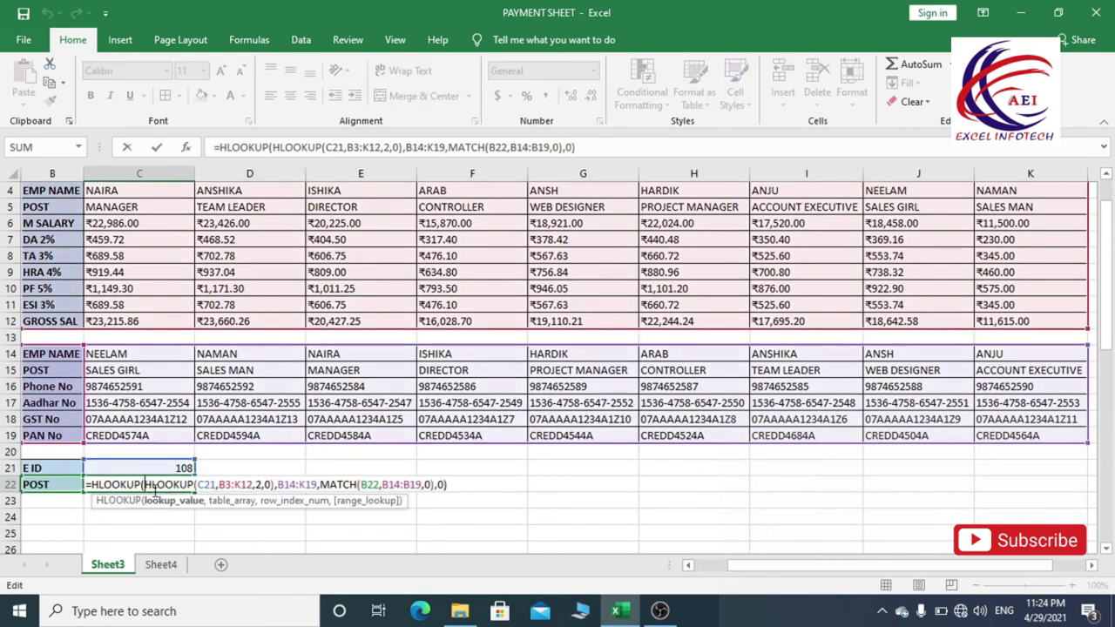
{"action": "left_click", "coordinate": [92, 485]}
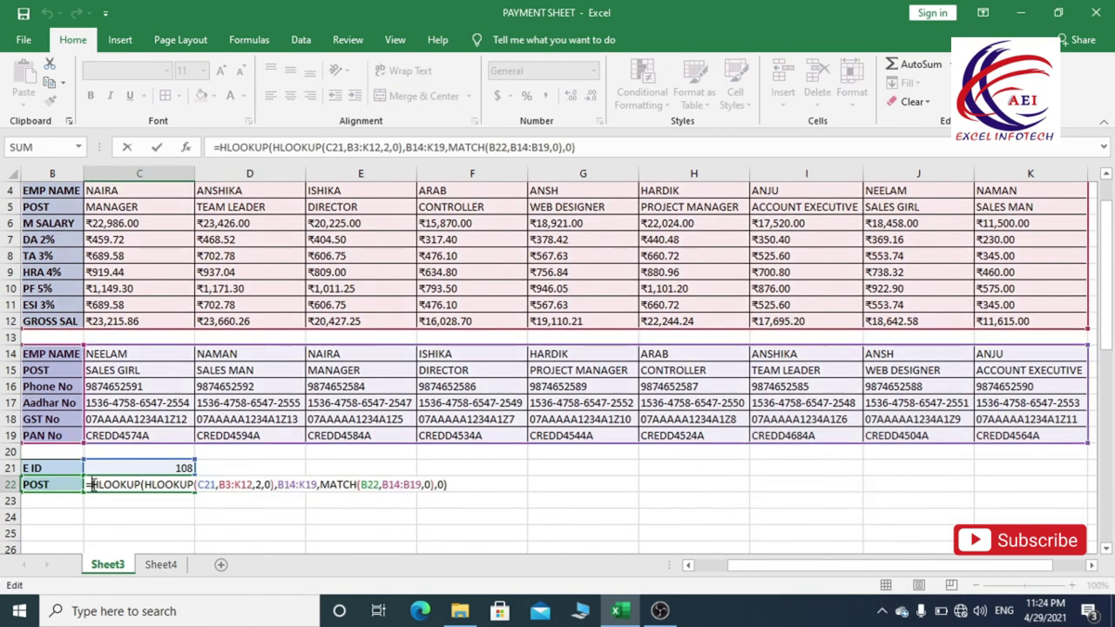
{"action": "type", "text": "if"}
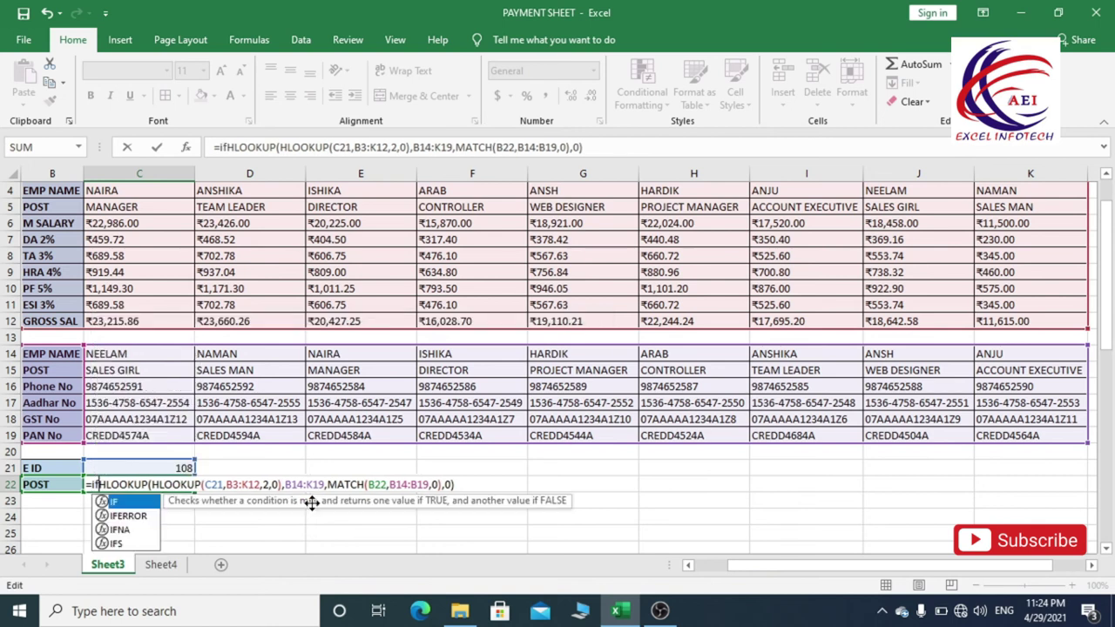
{"action": "key", "text": "Down"}
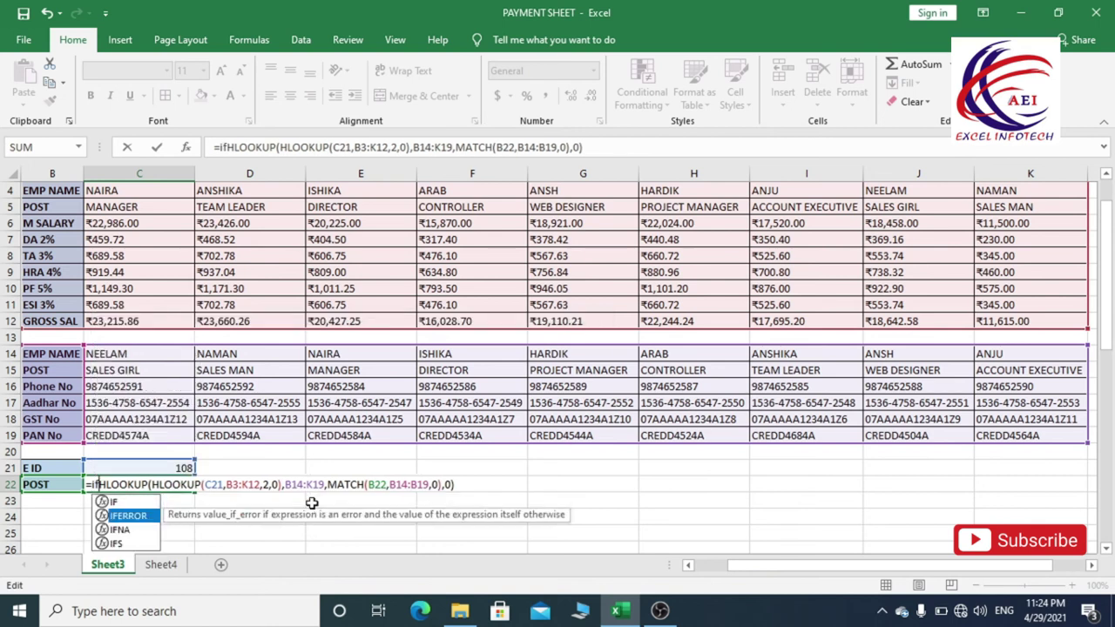
{"action": "key", "text": "Tab"}
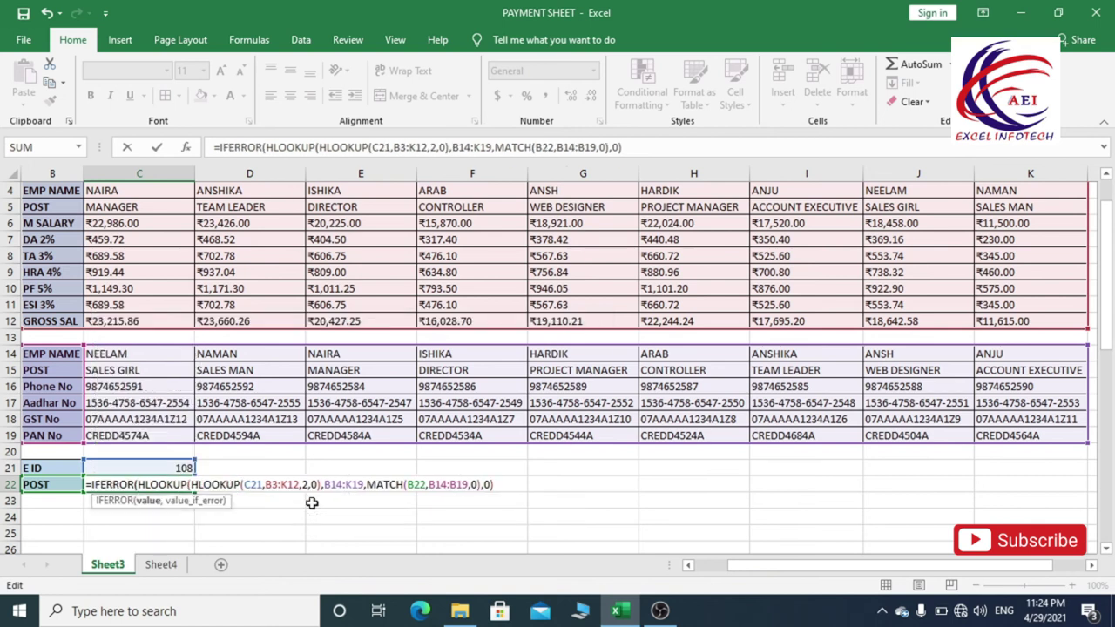
{"action": "left_click", "coordinate": [494, 487]}
{"action": "type", "text": ",\"N"}
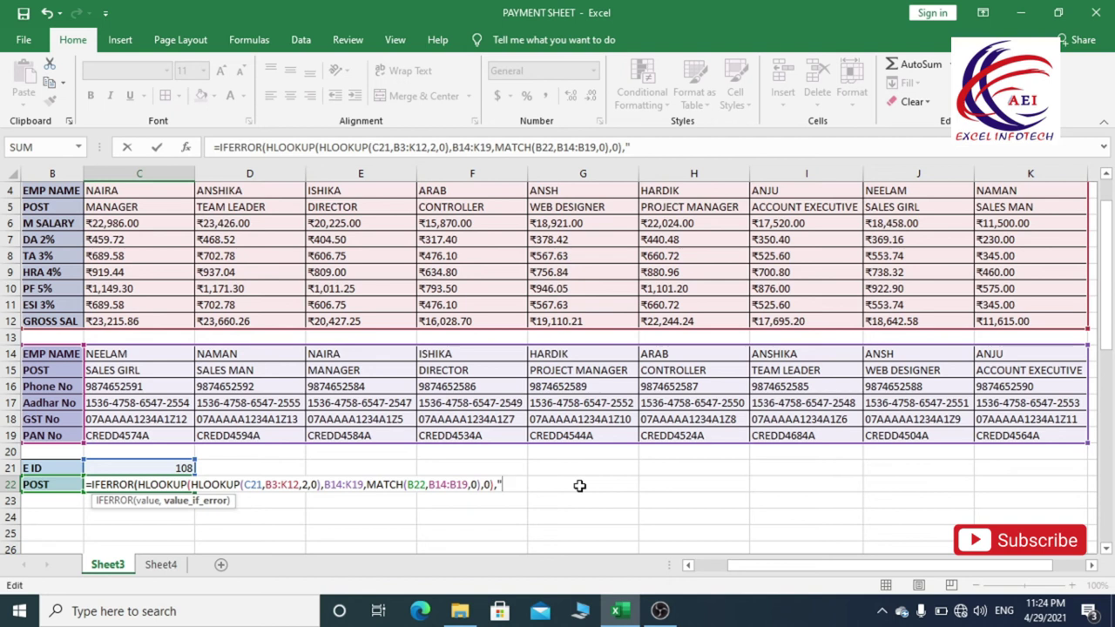
{"action": "type", "text": "ot Match\""}
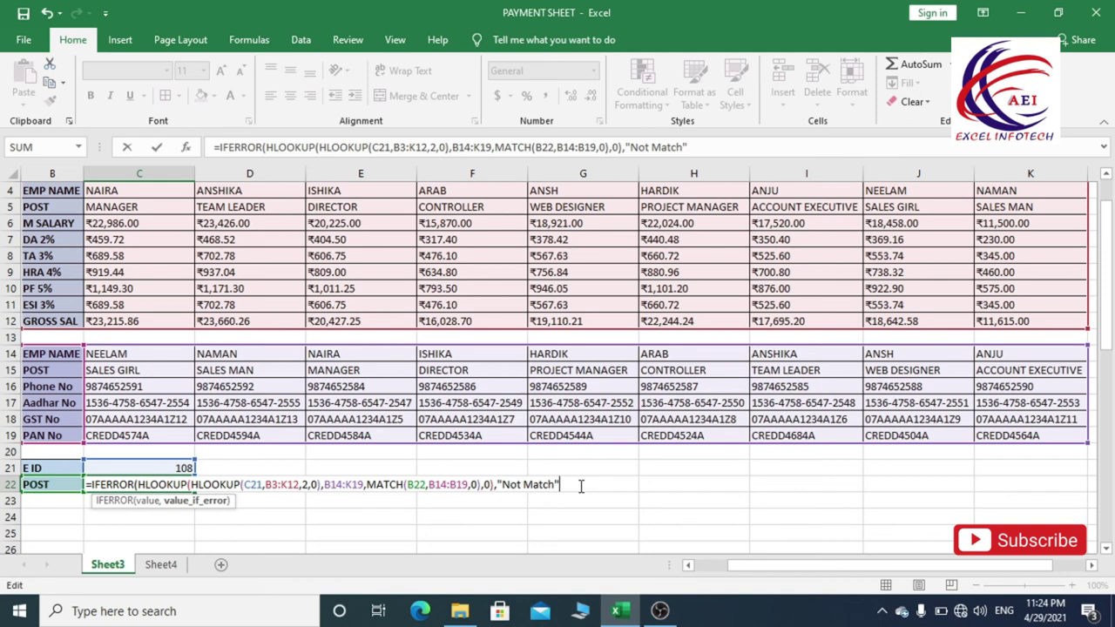
{"action": "key", "text": "Return"}
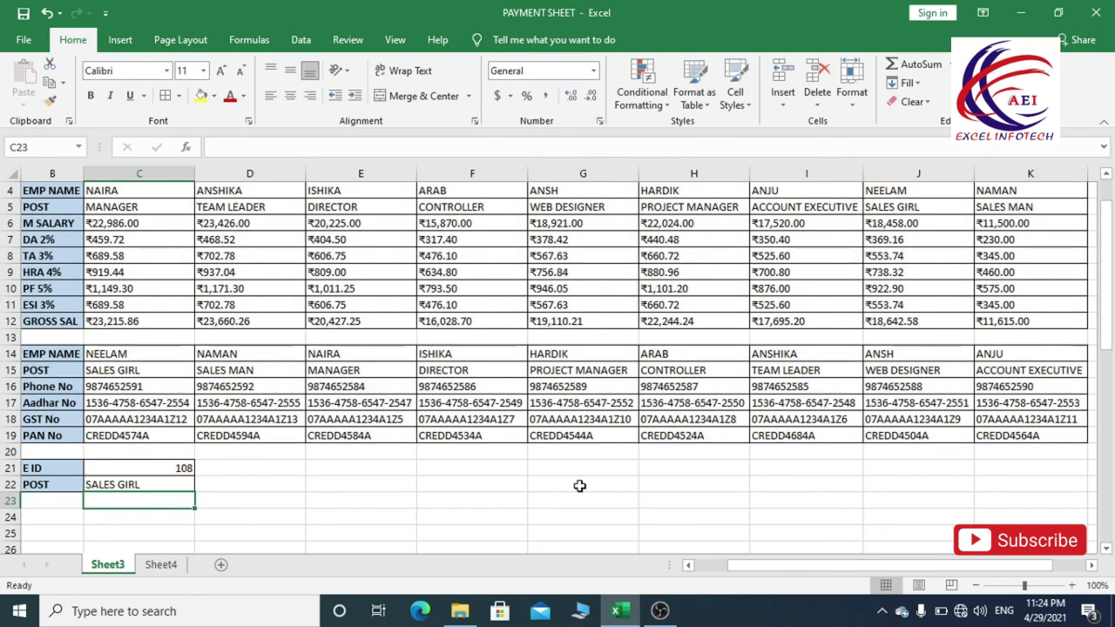
{"action": "left_click", "coordinate": [131, 484]}
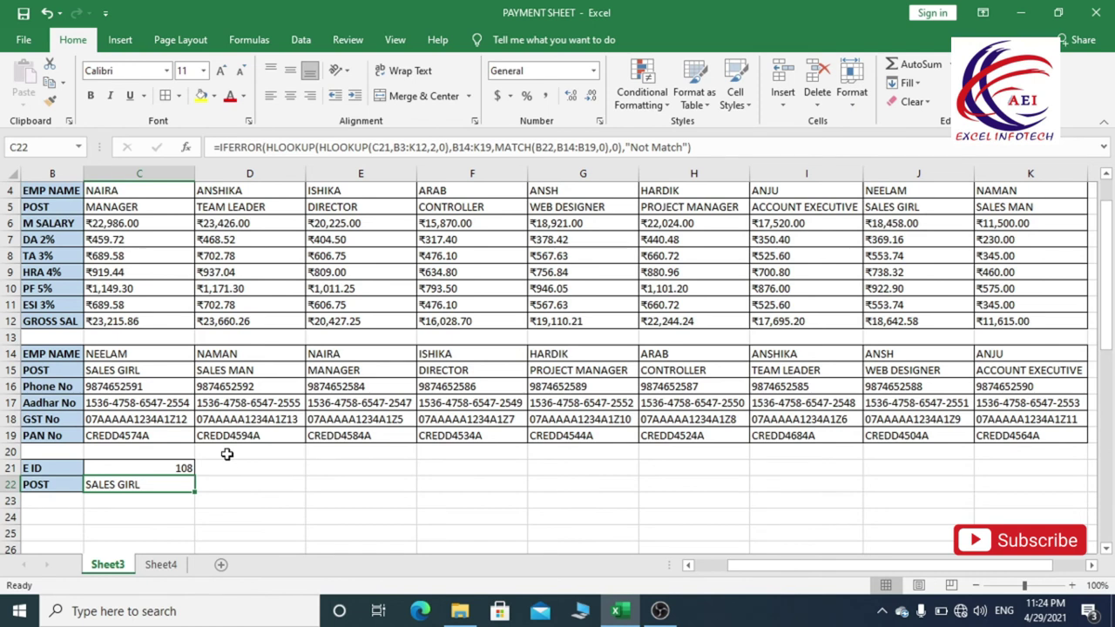
Step: Change the E ID in C21 to 110 so C22 shows Not Match
{"action": "left_click", "coordinate": [174, 470]}
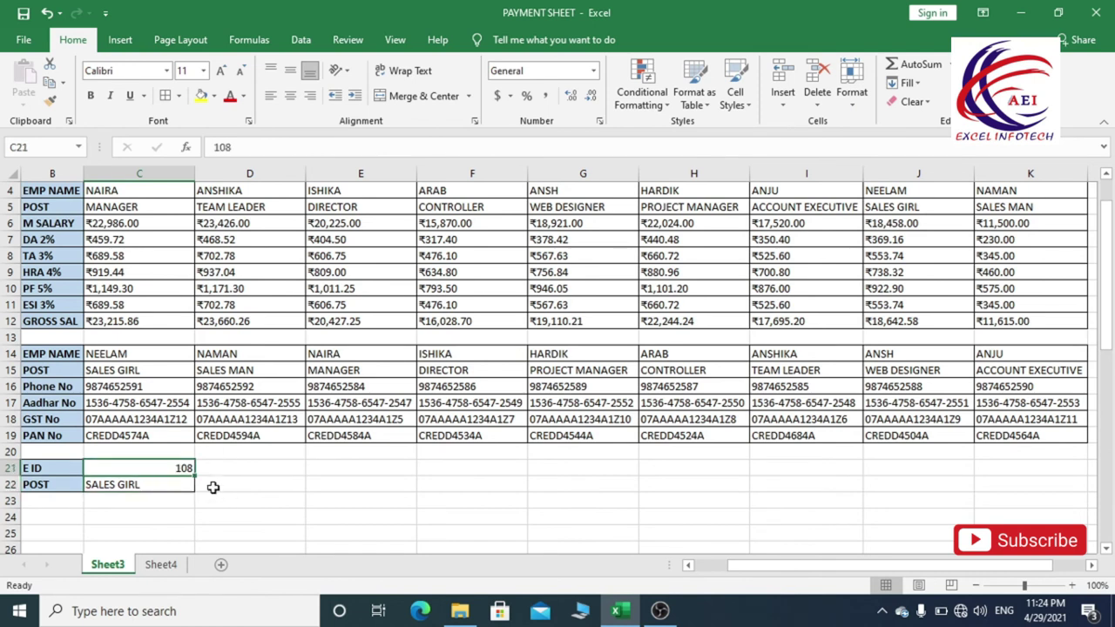
{"action": "type", "text": "1"}
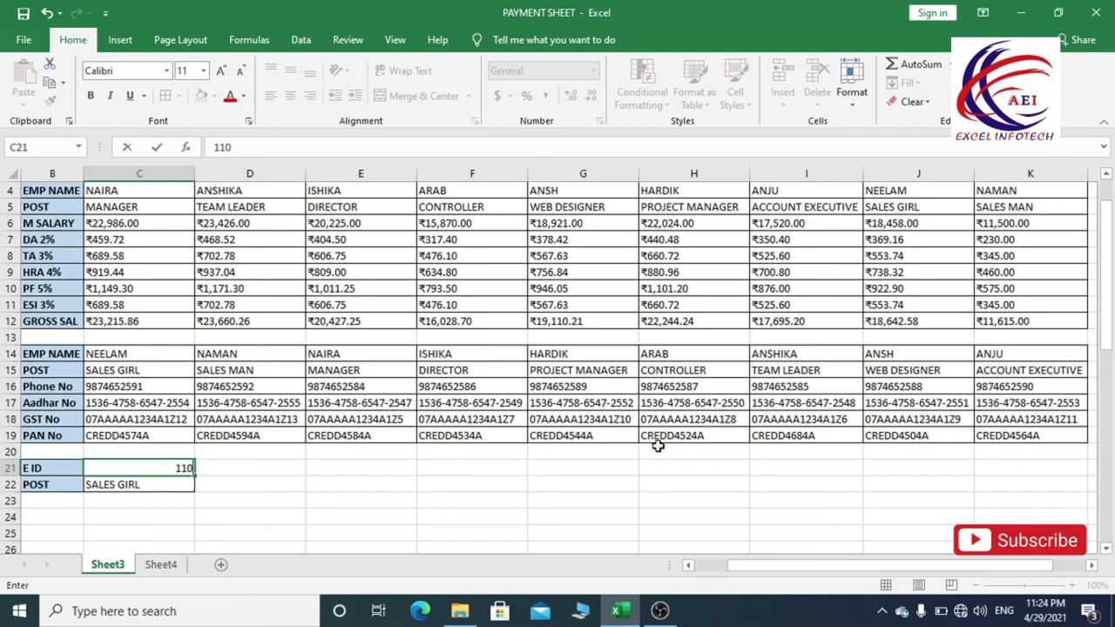
{"action": "key", "text": "Return"}
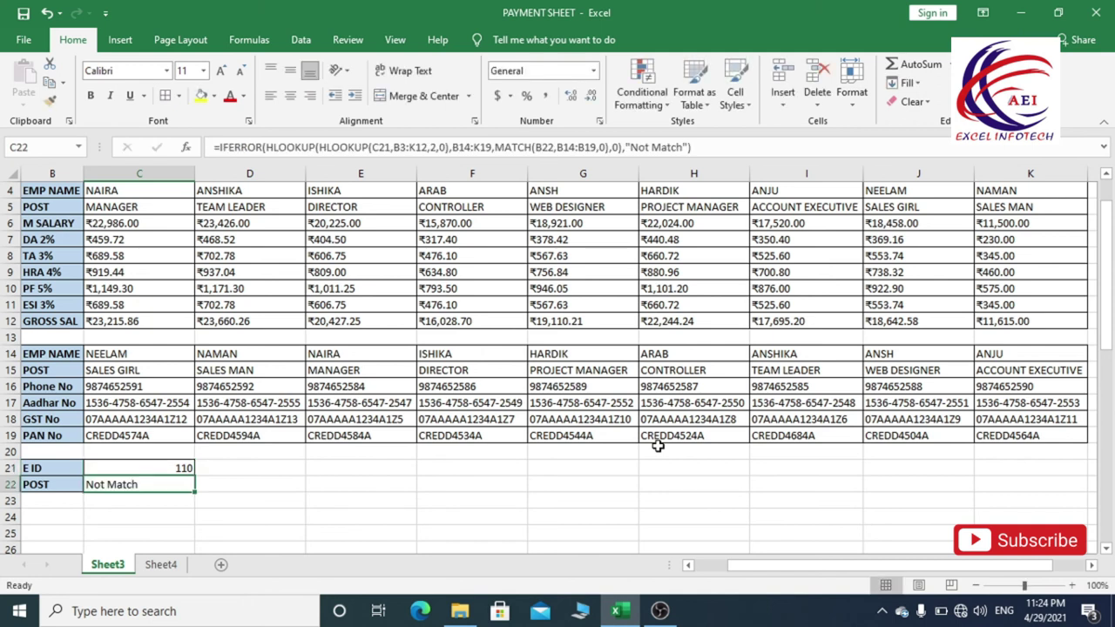
{"action": "left_click", "coordinate": [187, 468]}
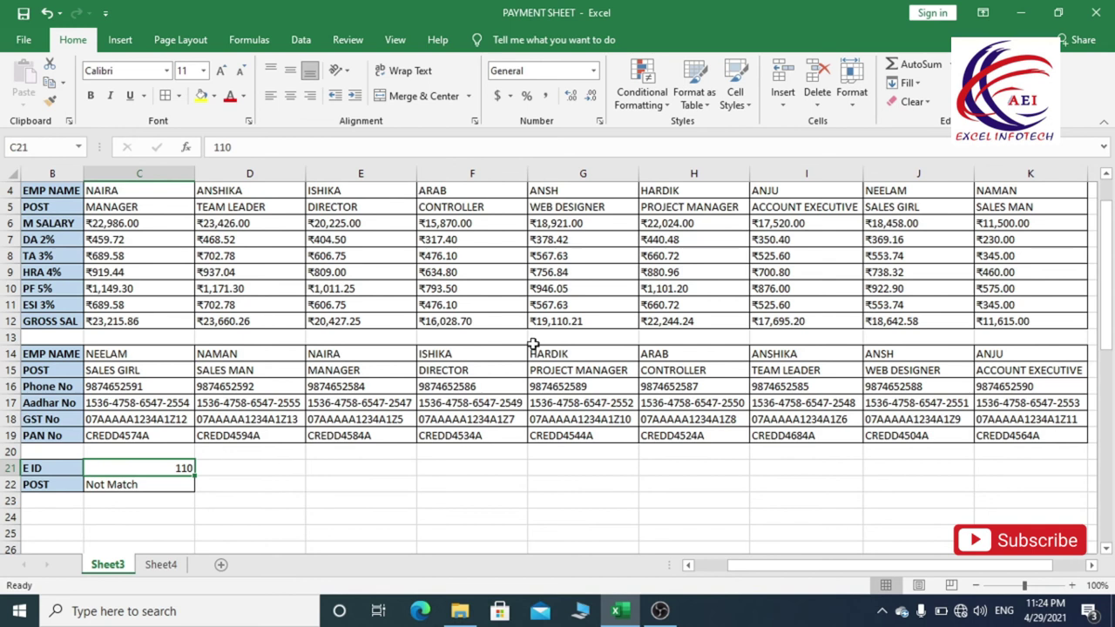
{"action": "left_click", "coordinate": [111, 490]}
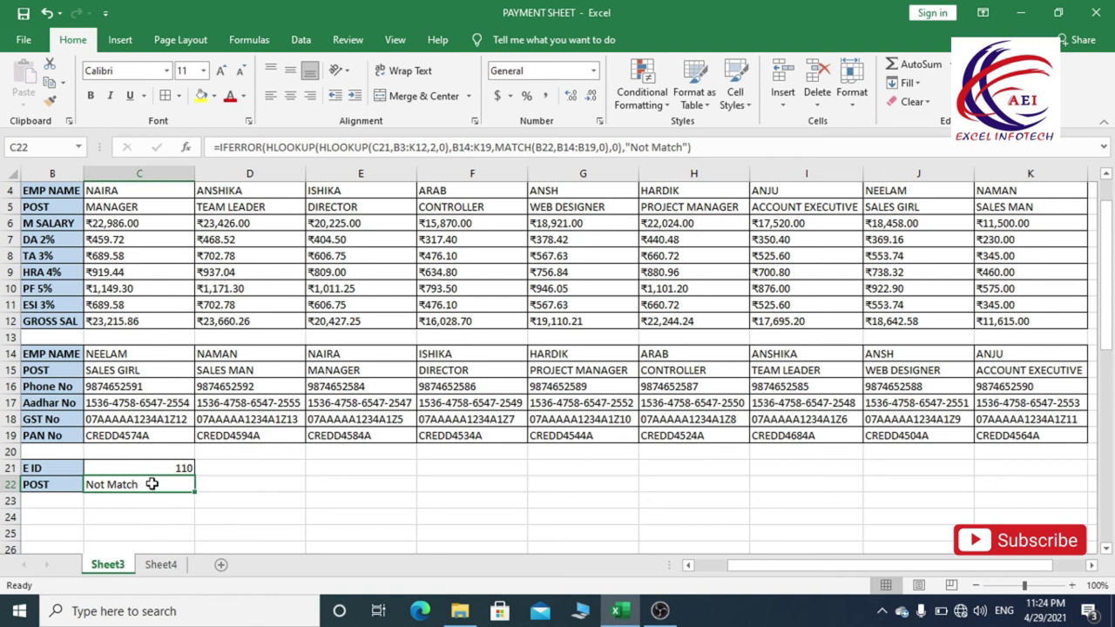
{"action": "double_click", "coordinate": [150, 484]}
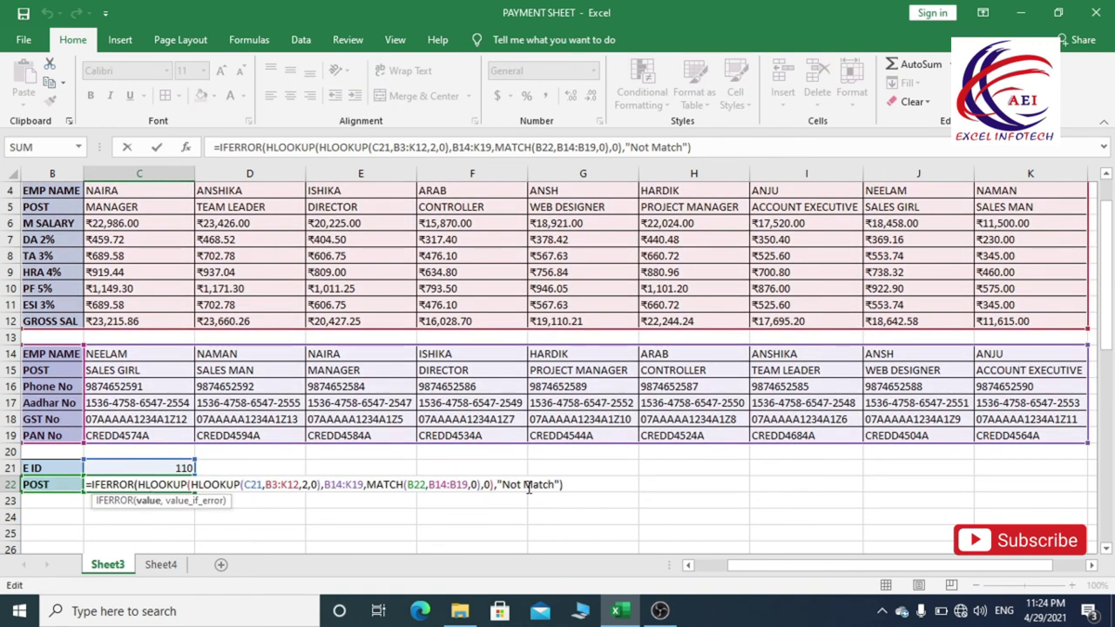
Step: Replace the "Not Match" fallback in C22's IFERROR with an empty string ""
{"action": "double_click", "coordinate": [528, 485]}
{"action": "key", "text": "Right"}
{"action": "key", "text": "BackSpace"}
{"action": "key", "text": "BackSpace"}
{"action": "key", "text": "BackSpace"}
{"action": "key", "text": "BackSpace"}
{"action": "key", "text": "BackSpace"}
{"action": "key", "text": "BackSpace"}
{"action": "key", "text": "BackSpace"}
{"action": "key", "text": "BackSpace"}
{"action": "key", "text": "BackSpace"}
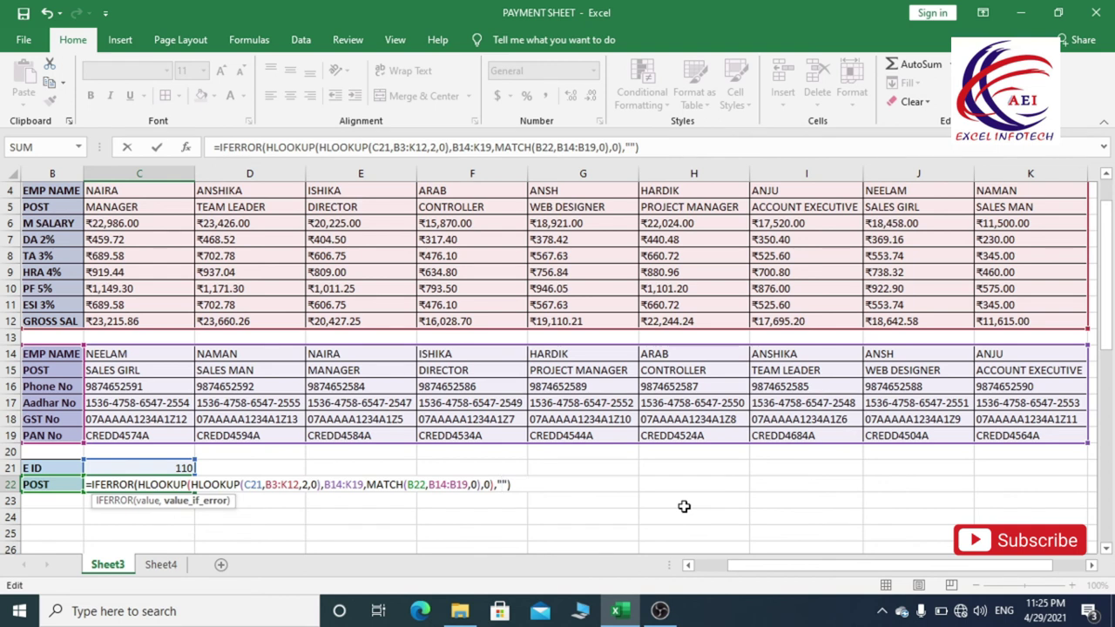
{"action": "key", "text": "Return"}
{"action": "left_click_drag", "start_coordinate": [163, 471], "coordinate": [166, 484]}
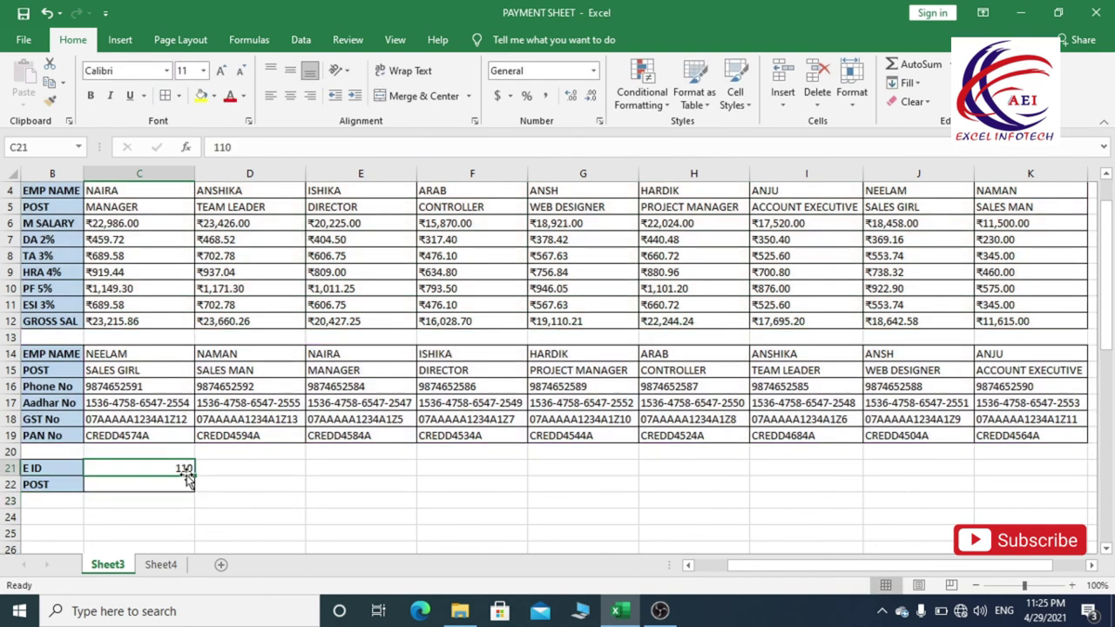
{"action": "left_click", "coordinate": [182, 486]}
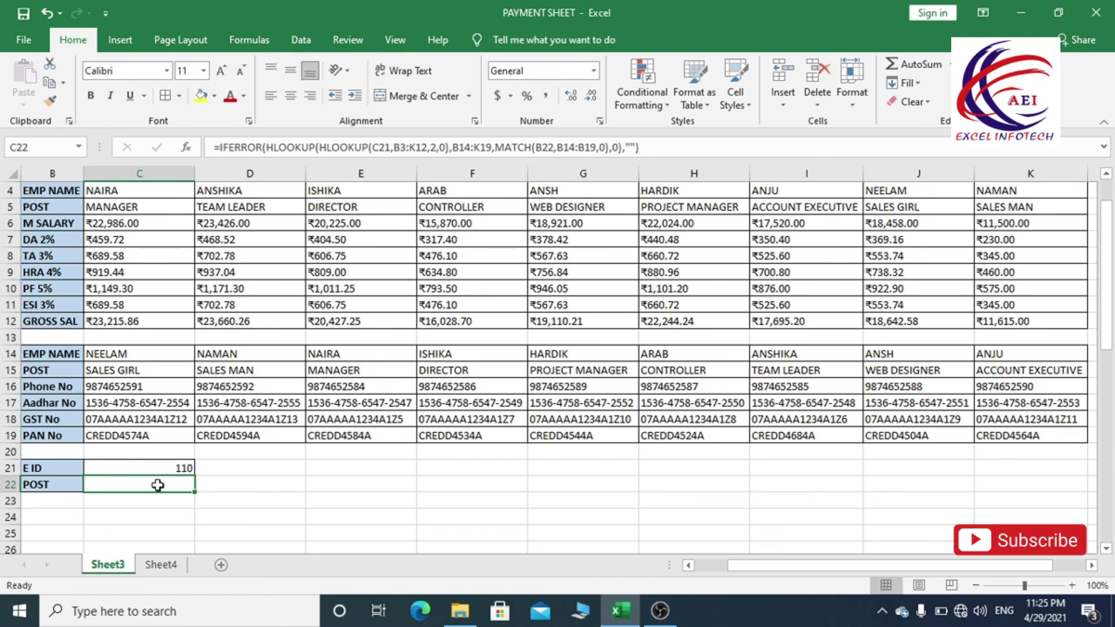
Step: Enter E ID 109 in C21, returning SALES MAN
{"action": "left_click_drag", "start_coordinate": [174, 468], "coordinate": [174, 484]}
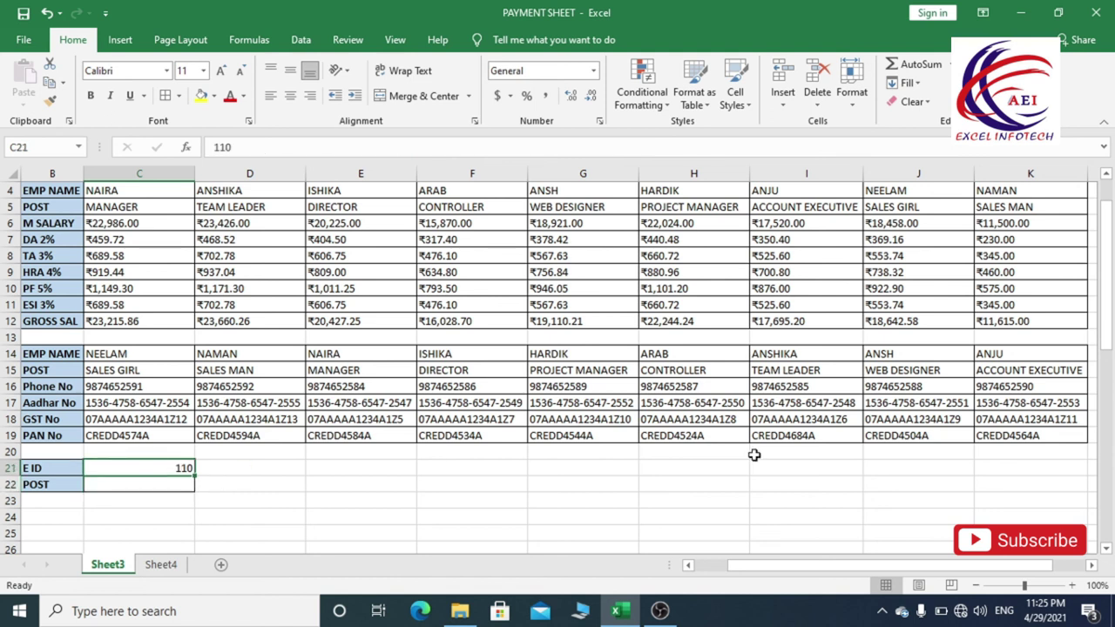
{"action": "type", "text": "1"}
{"action": "key", "text": "Return"}
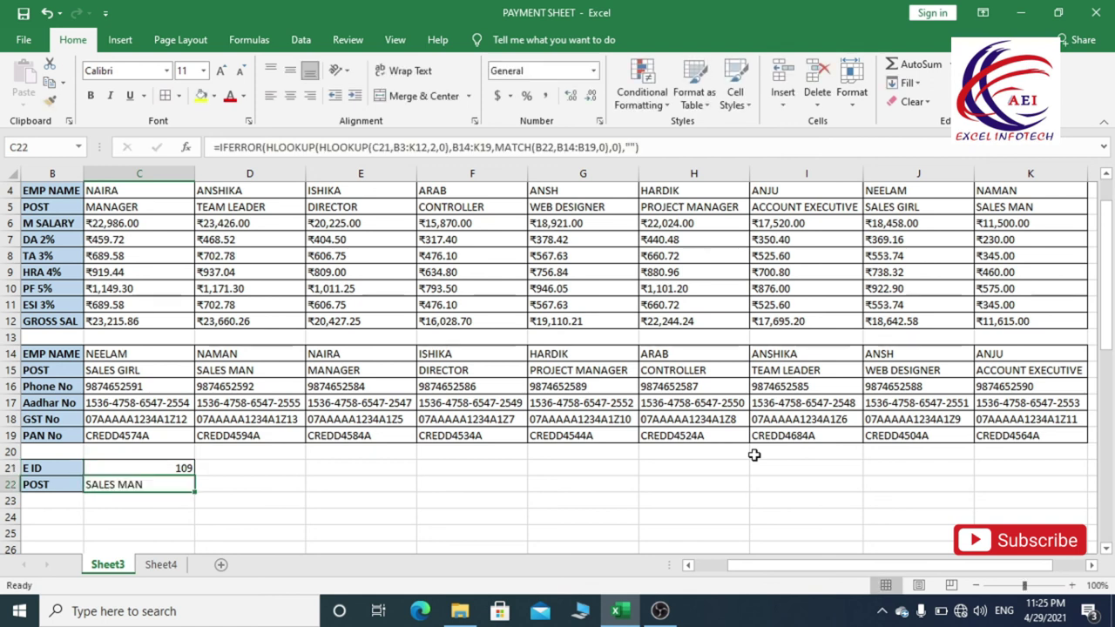